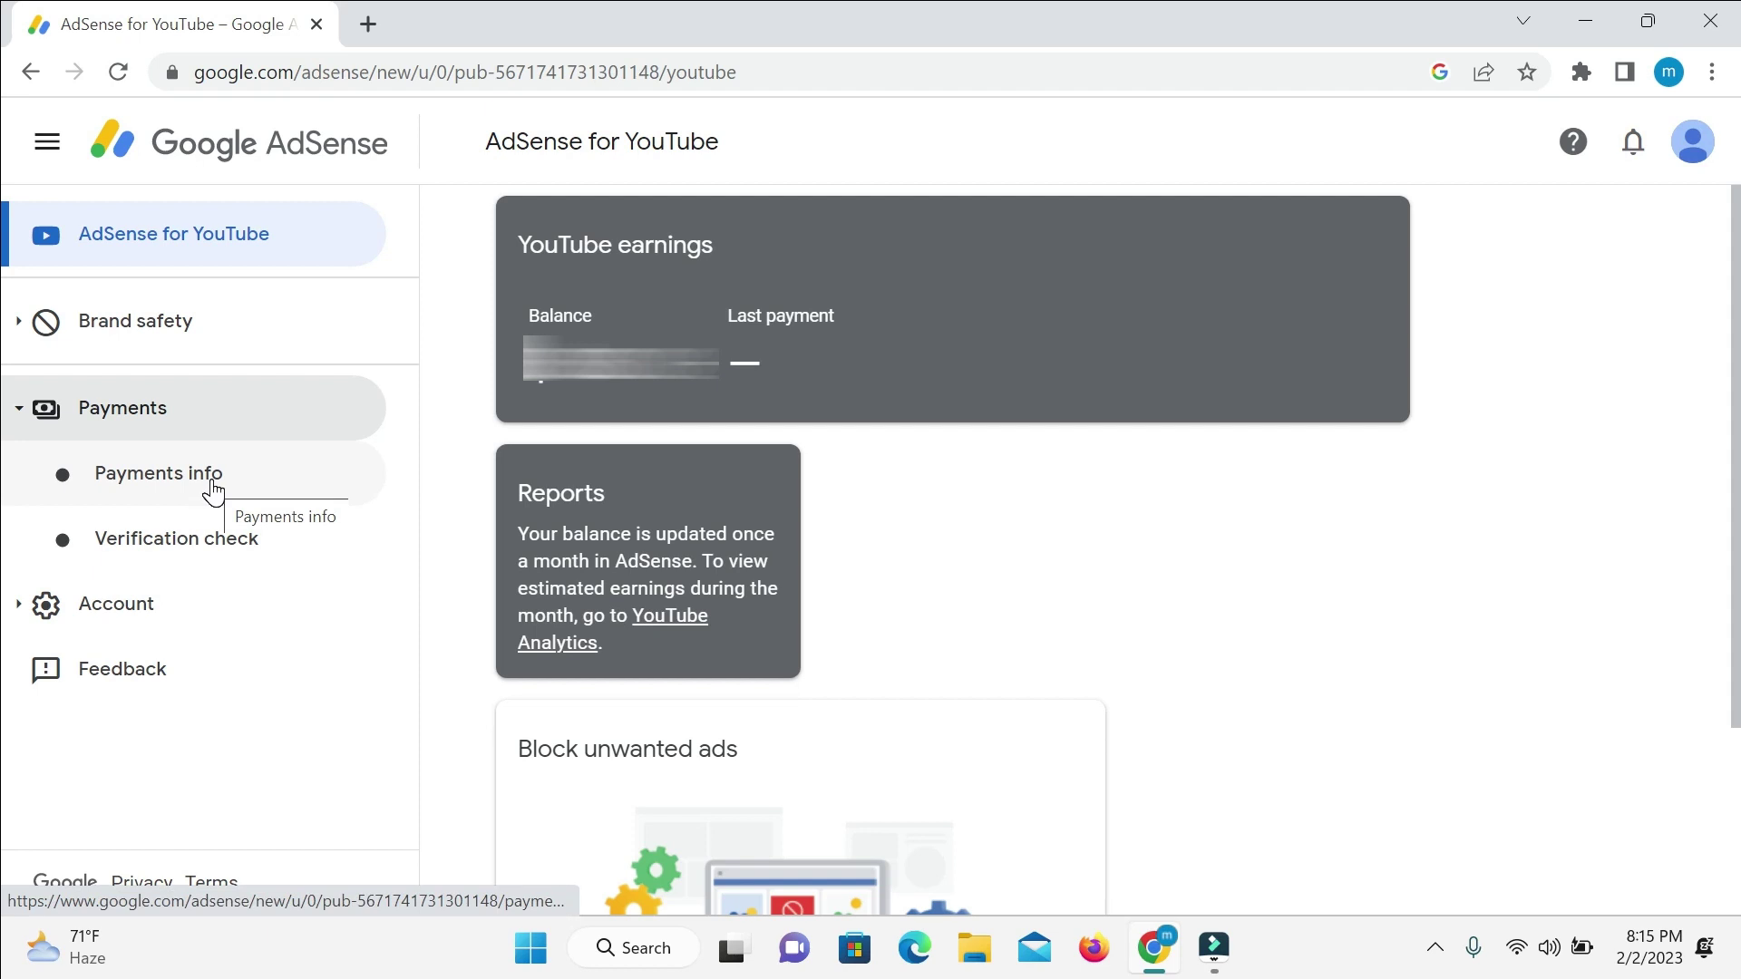
Open the payments info page and start adding a payment method for the YouTube payments account.
{"action": "left_click", "coordinate": [213, 490]}
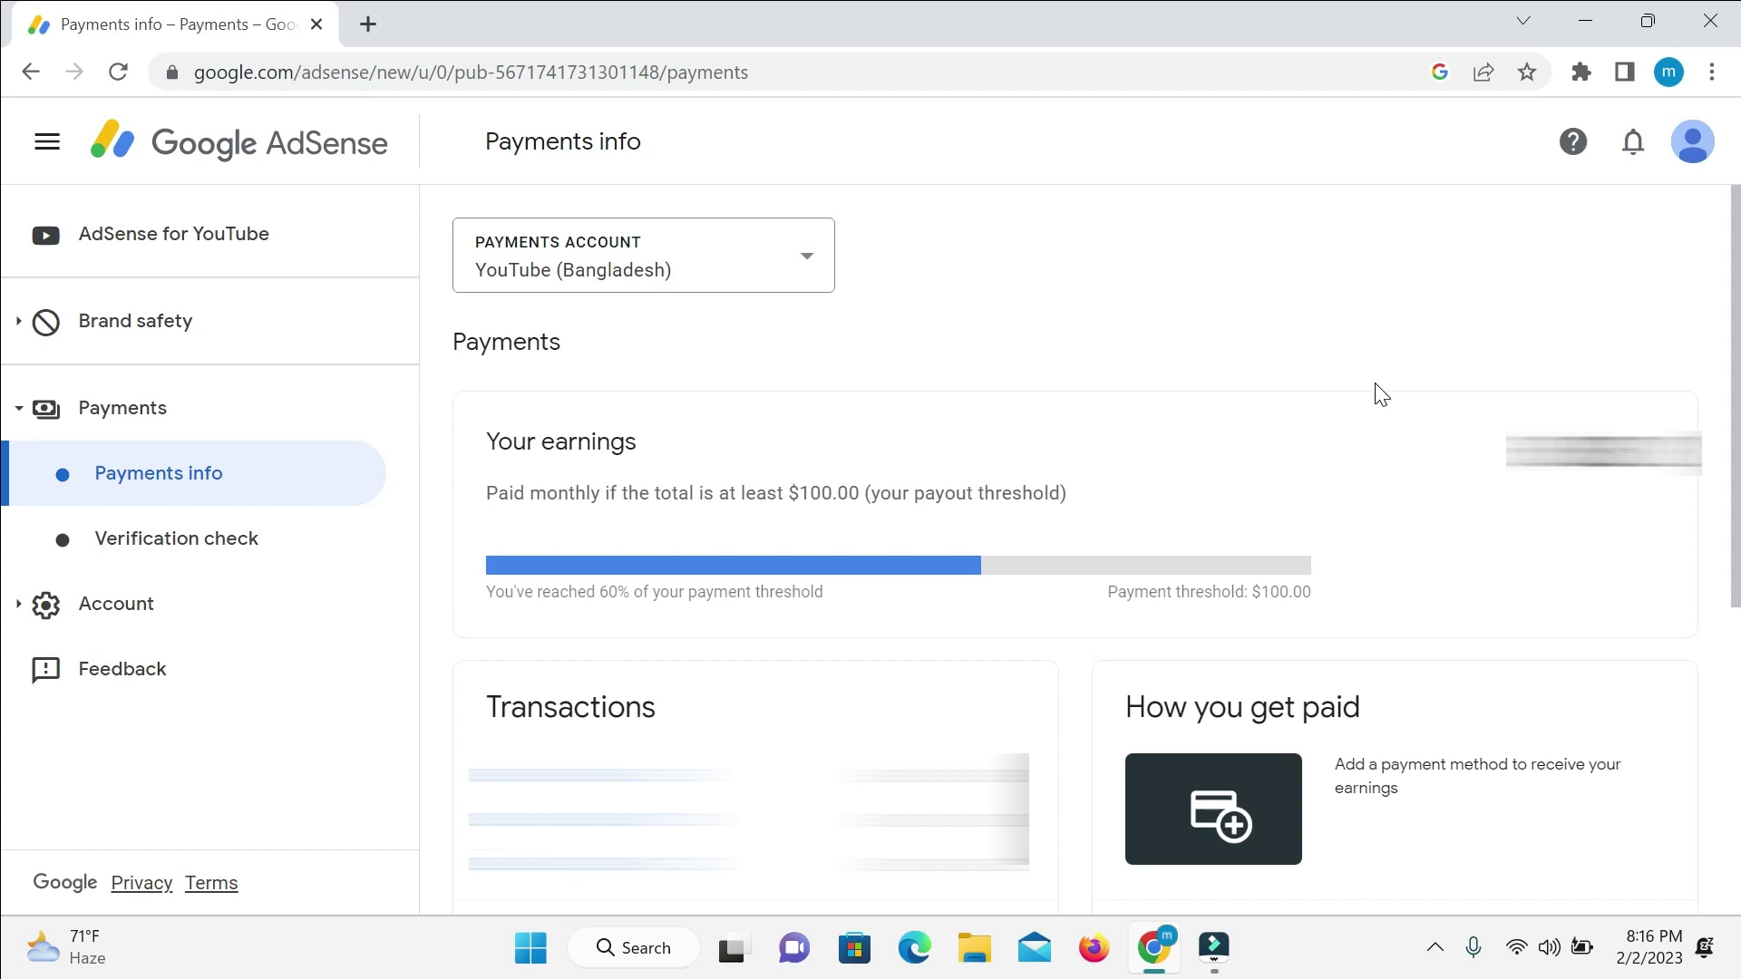
{"action": "scroll", "coordinate": [1380, 395], "scroll_direction": "down", "scroll_amount": 4}
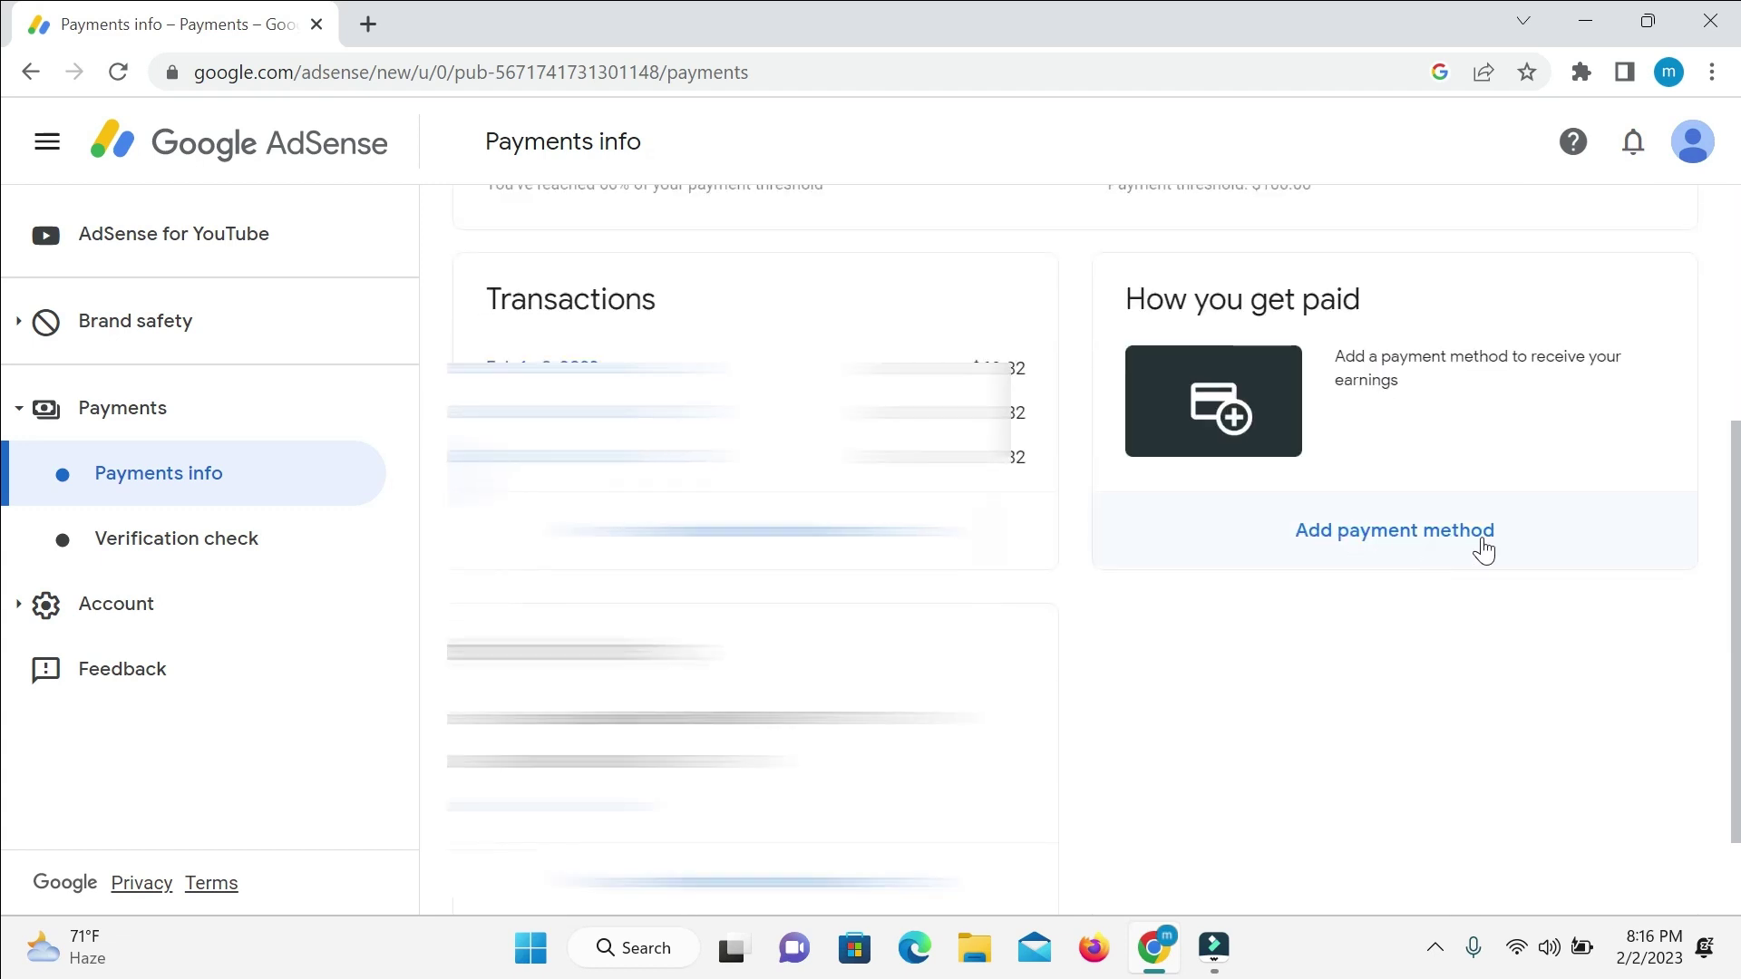
{"action": "left_click", "coordinate": [1437, 542]}
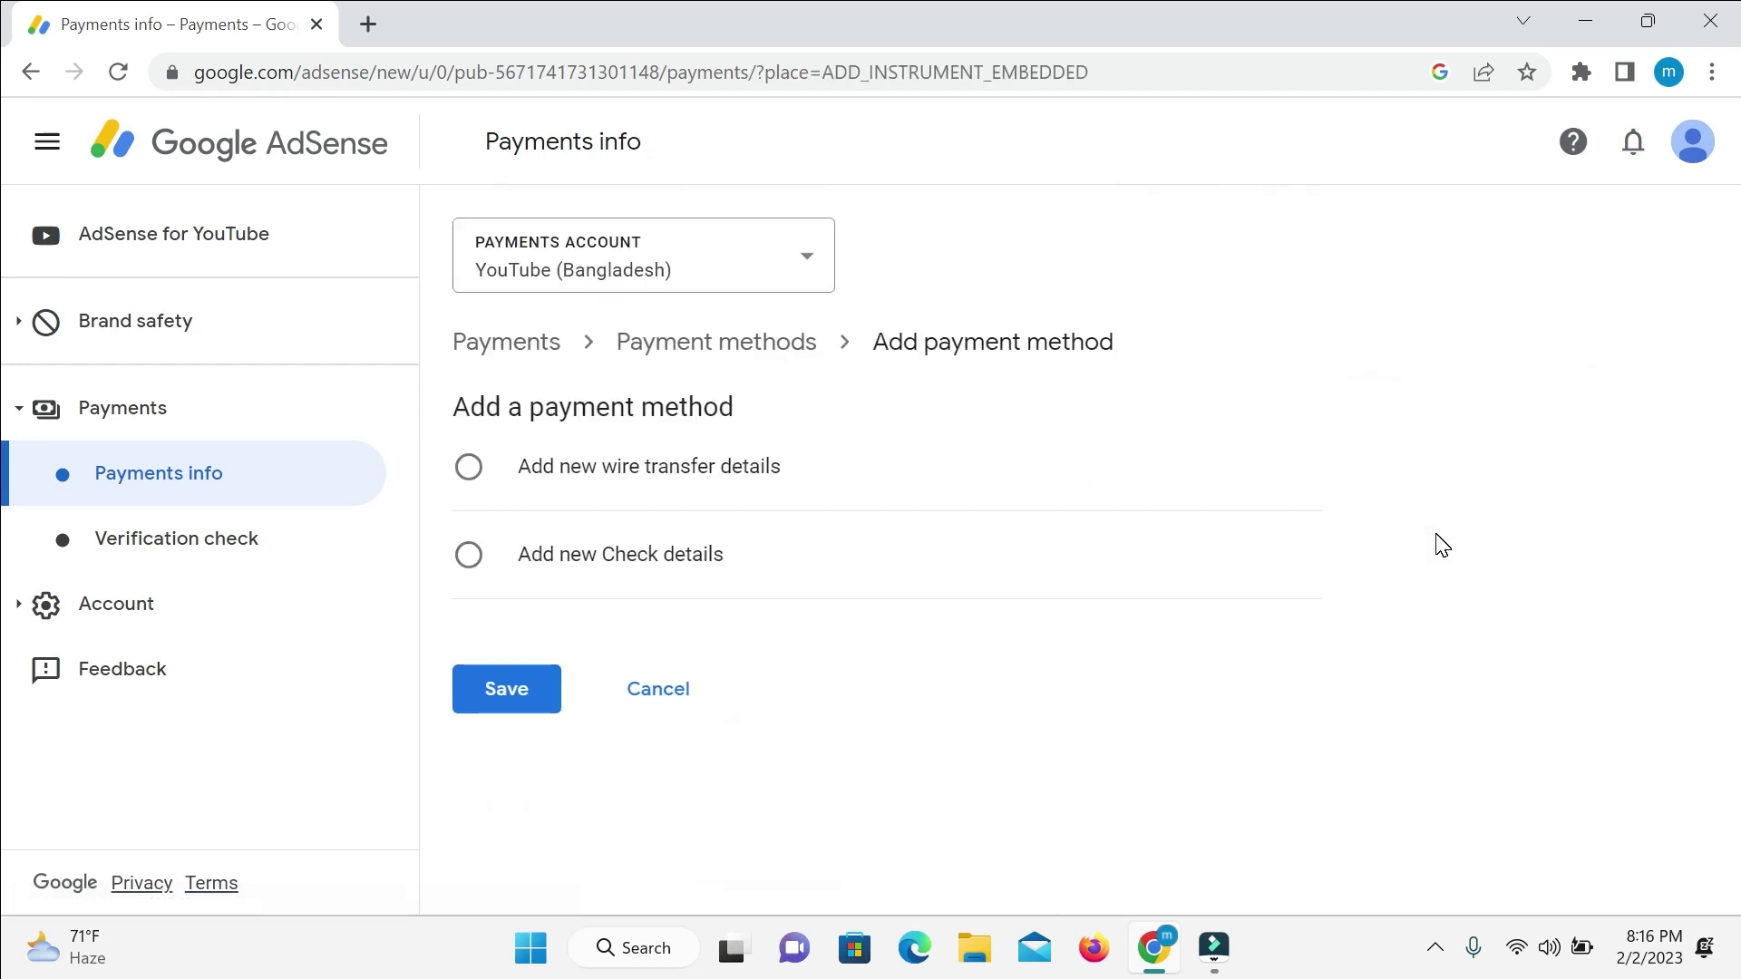
Choose to add new wire transfer details as the payment method.
{"action": "left_click", "coordinate": [671, 468]}
{"action": "left_click", "coordinate": [556, 588]}
{"action": "left_click", "coordinate": [471, 475]}
{"action": "left_click", "coordinate": [661, 575]}
{"action": "left_click", "coordinate": [476, 485]}
{"action": "left_click", "coordinate": [472, 477]}
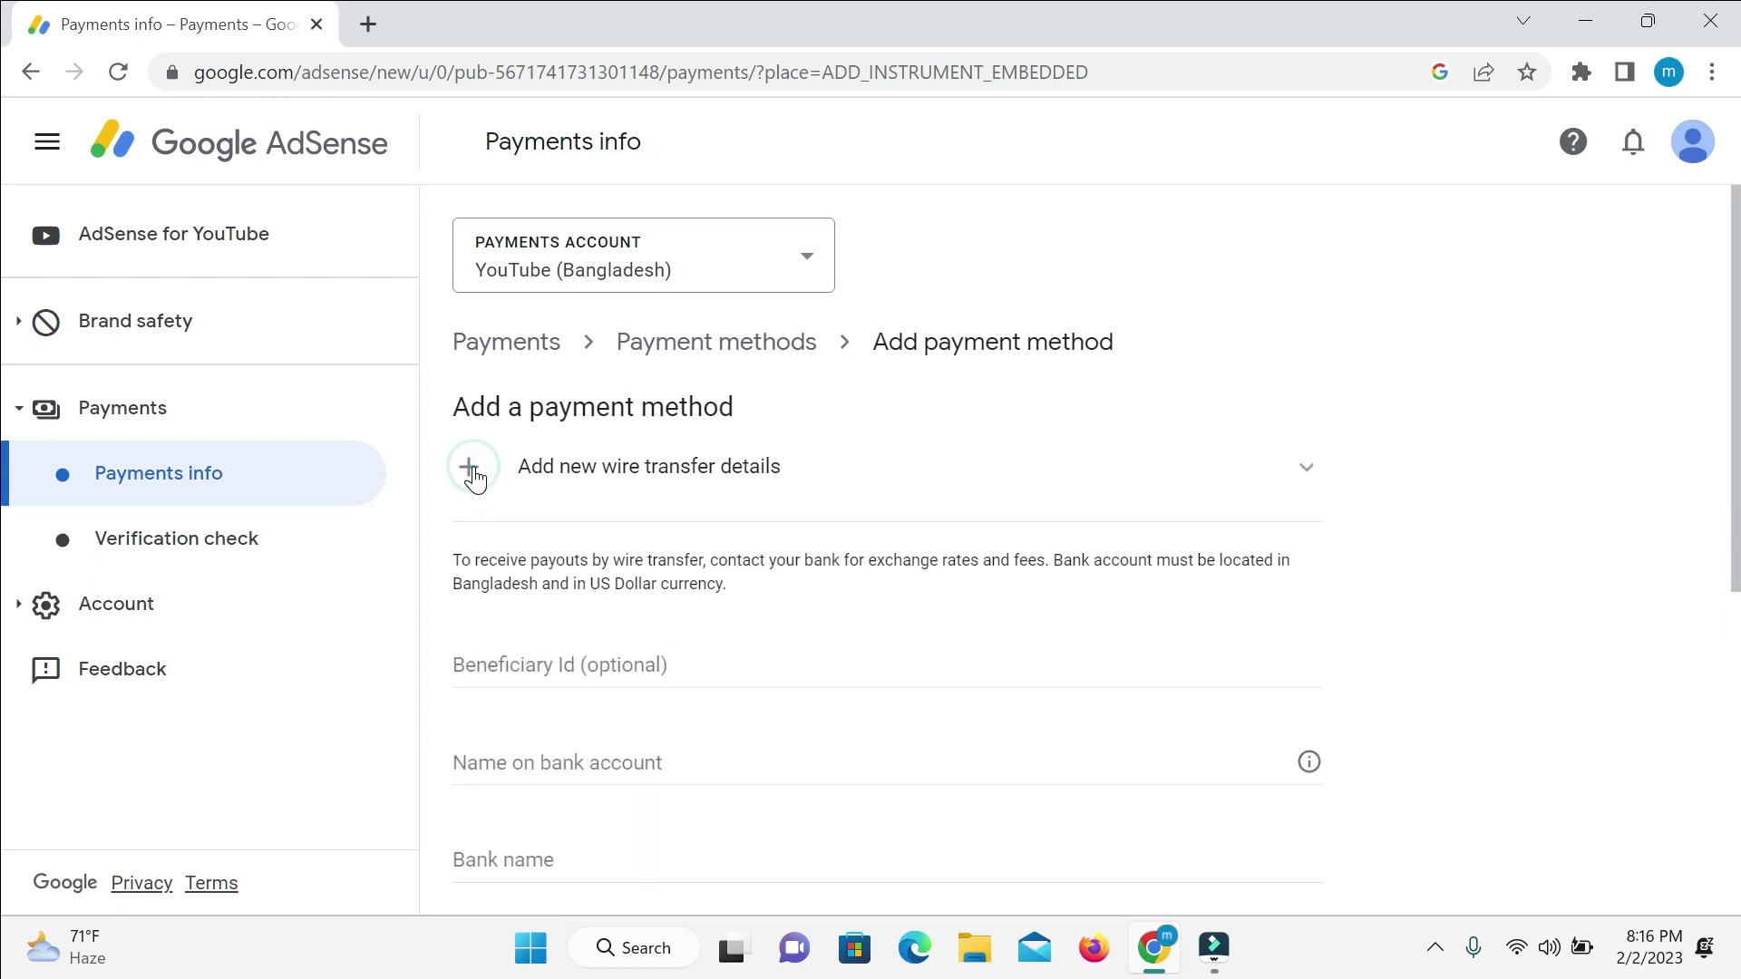
Enter the account holder's full name as the name on the bank account in the wire transfer form.
{"action": "scroll", "coordinate": [978, 478], "scroll_direction": "down", "scroll_amount": 1}
{"action": "scroll", "coordinate": [986, 568], "scroll_direction": "down", "scroll_amount": 2}
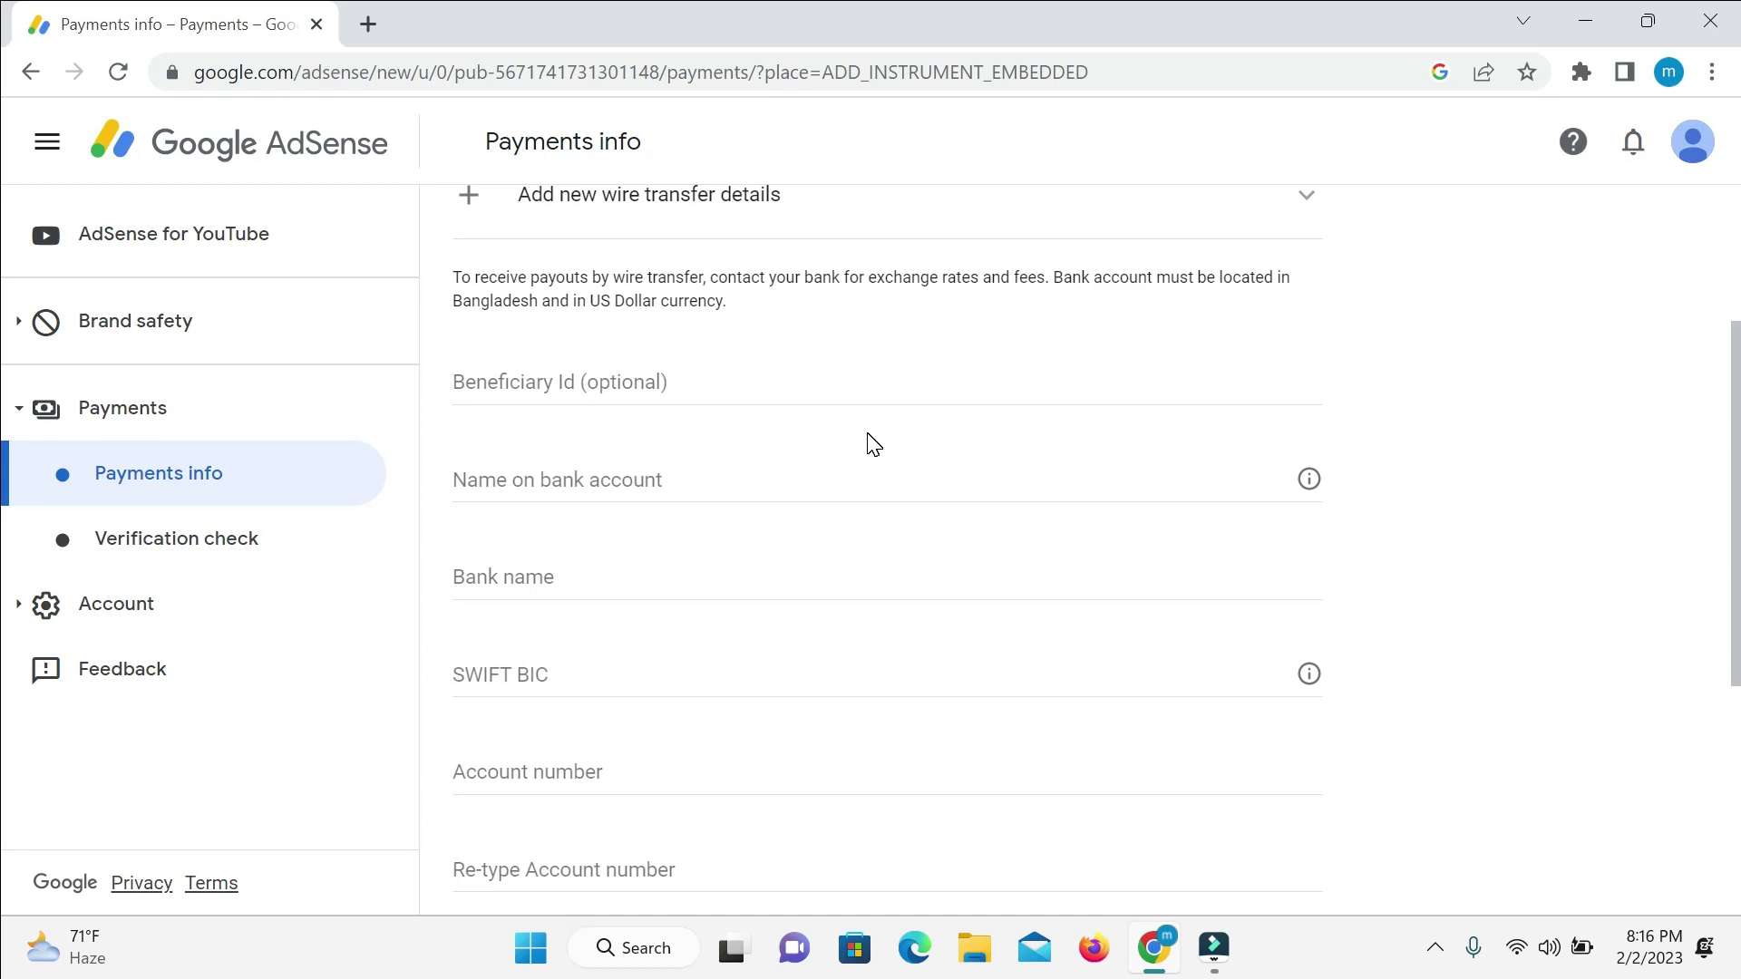
{"action": "scroll", "coordinate": [870, 444], "scroll_direction": "down", "scroll_amount": 2}
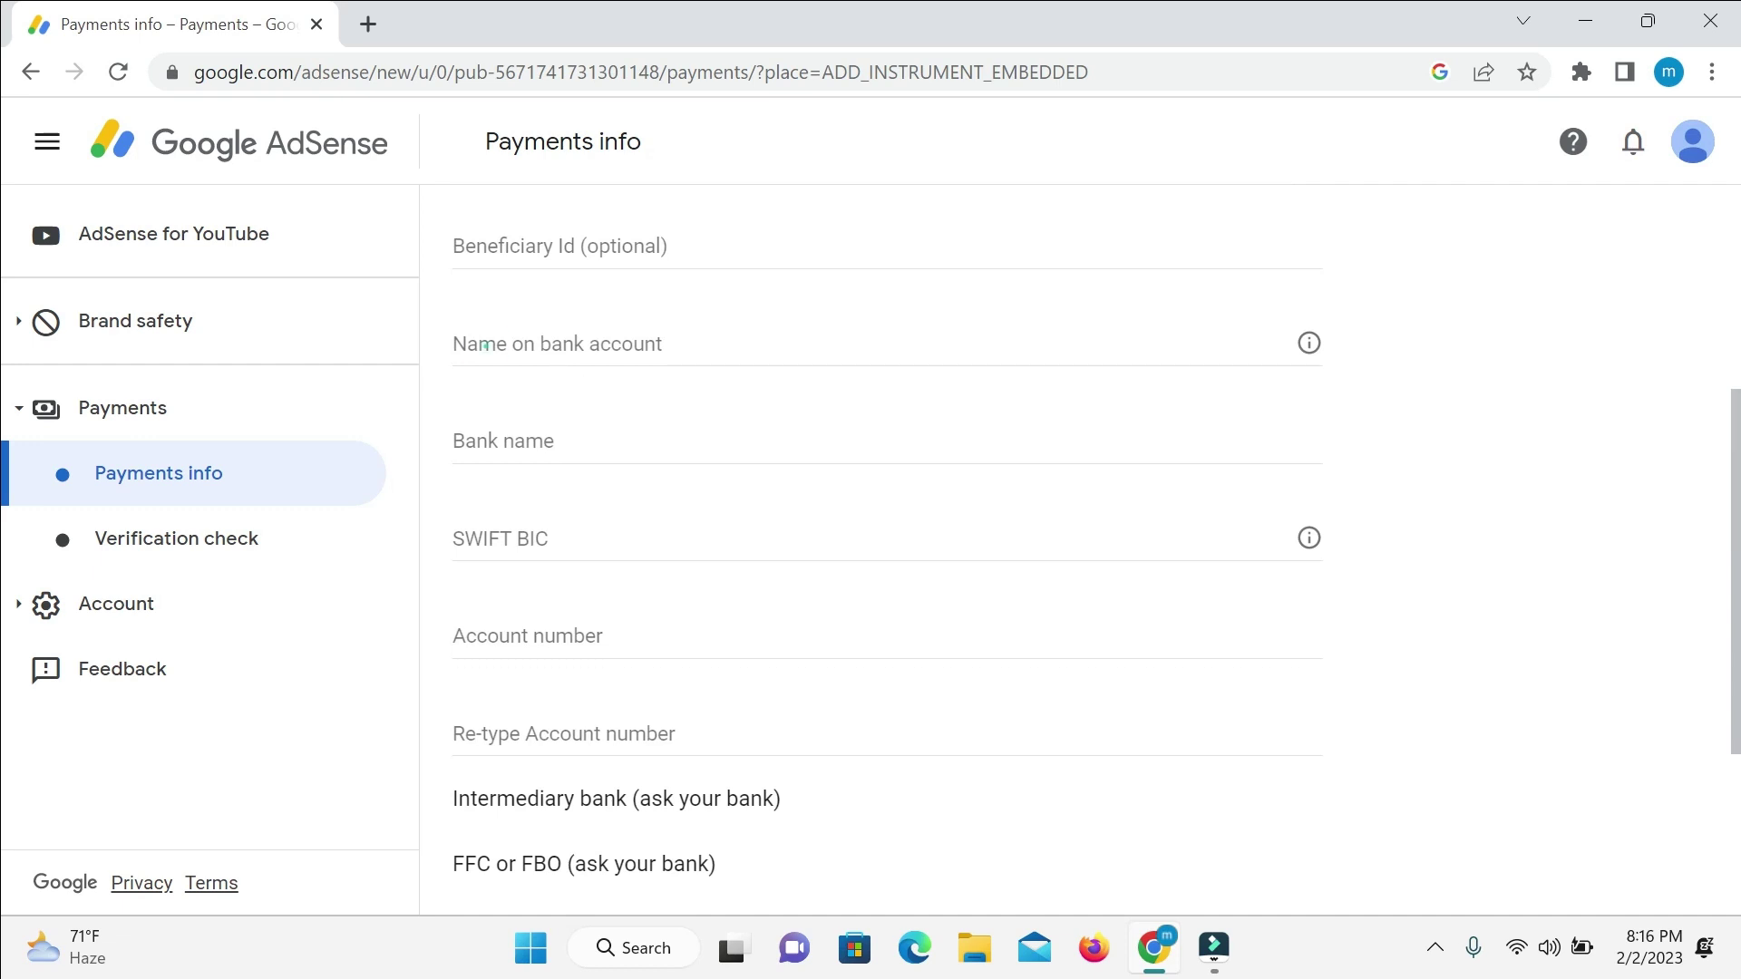
{"action": "left_click_drag", "start_coordinate": [487, 346], "coordinate": [633, 345]}
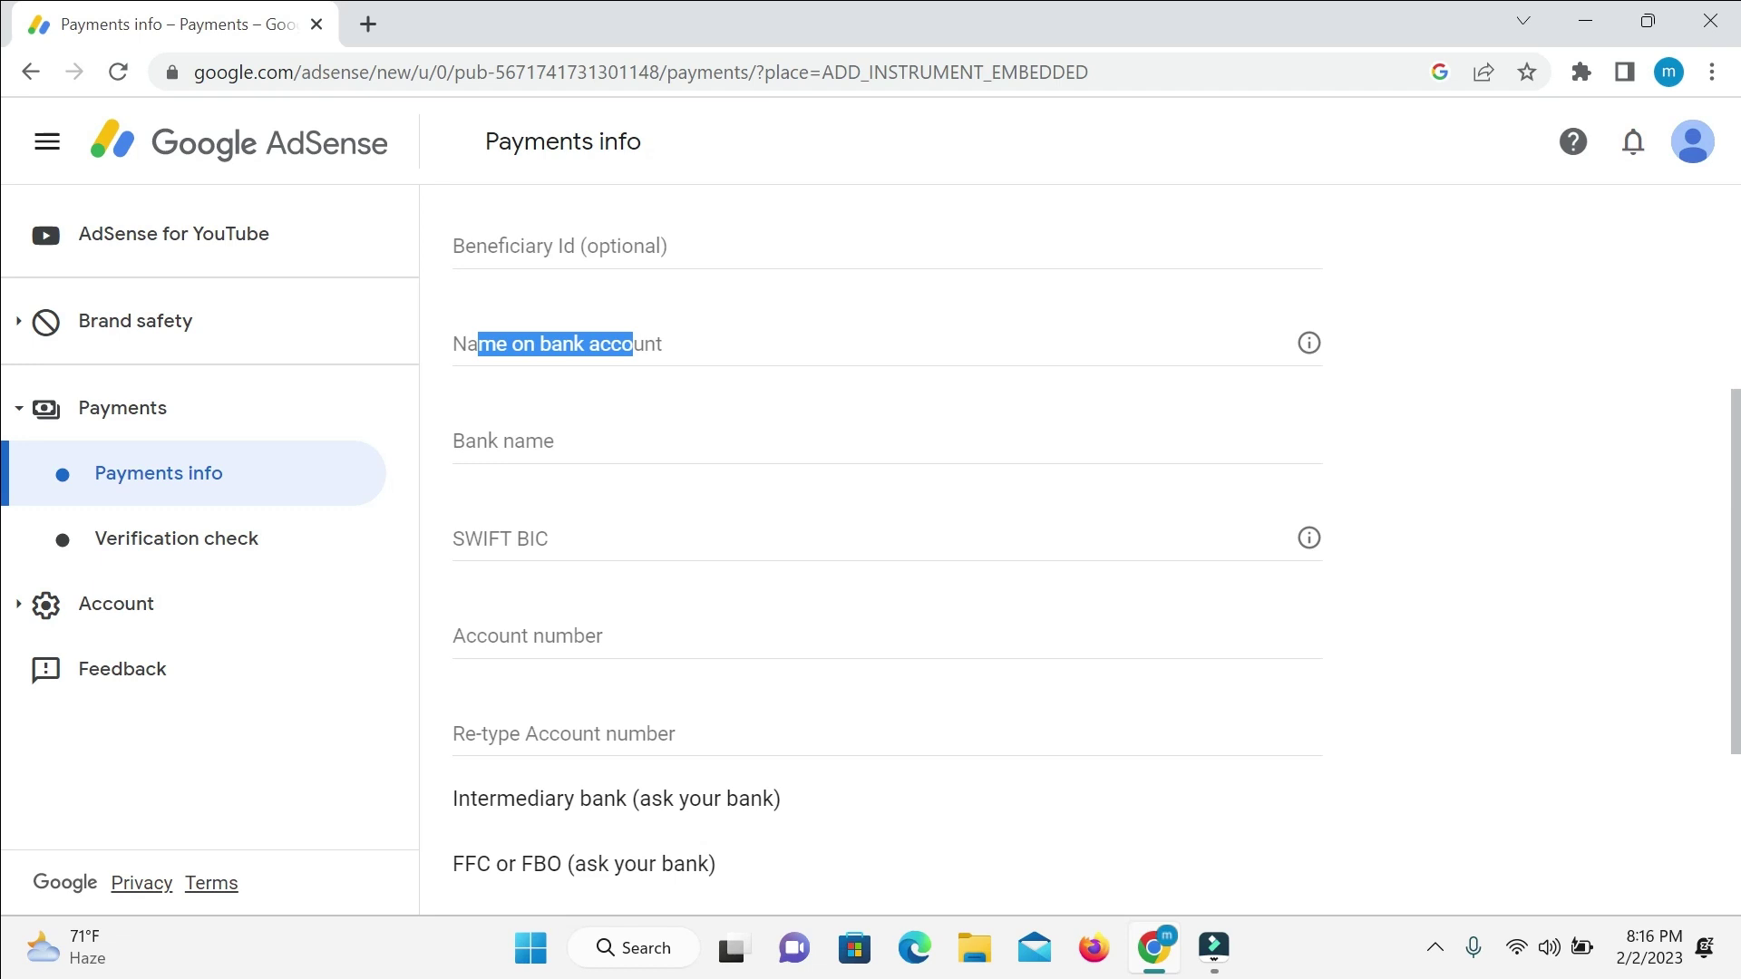
{"action": "left_click", "coordinate": [624, 345]}
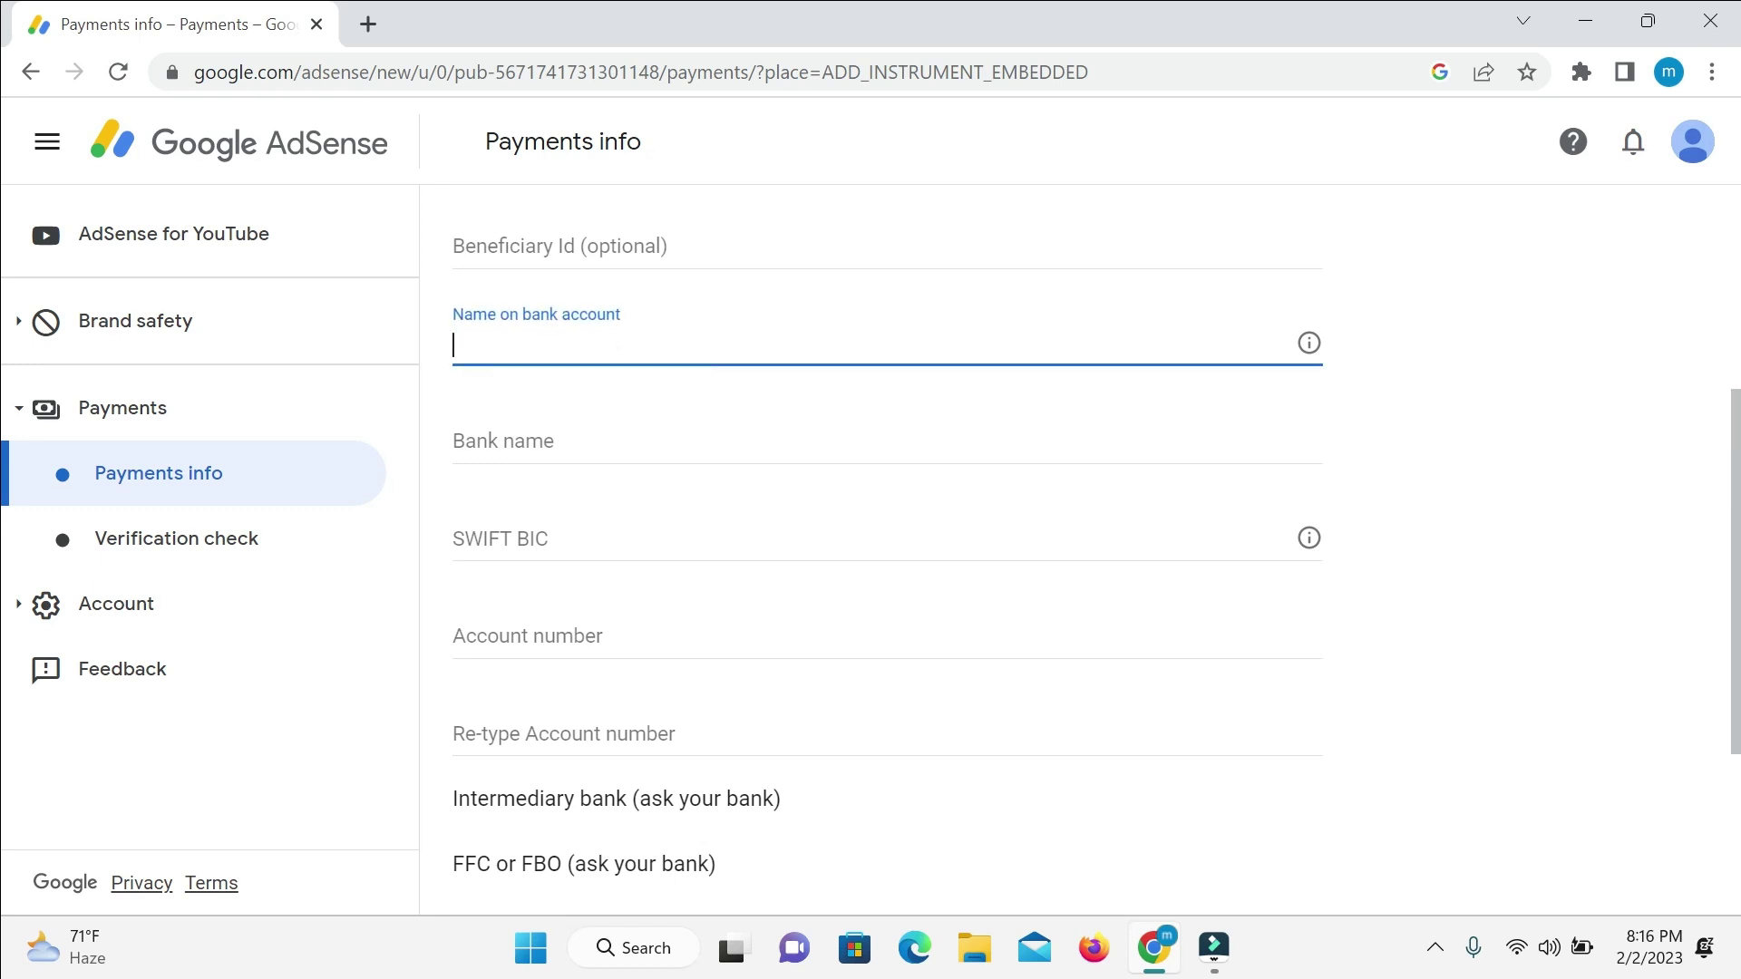
{"action": "type", "text": "M"}
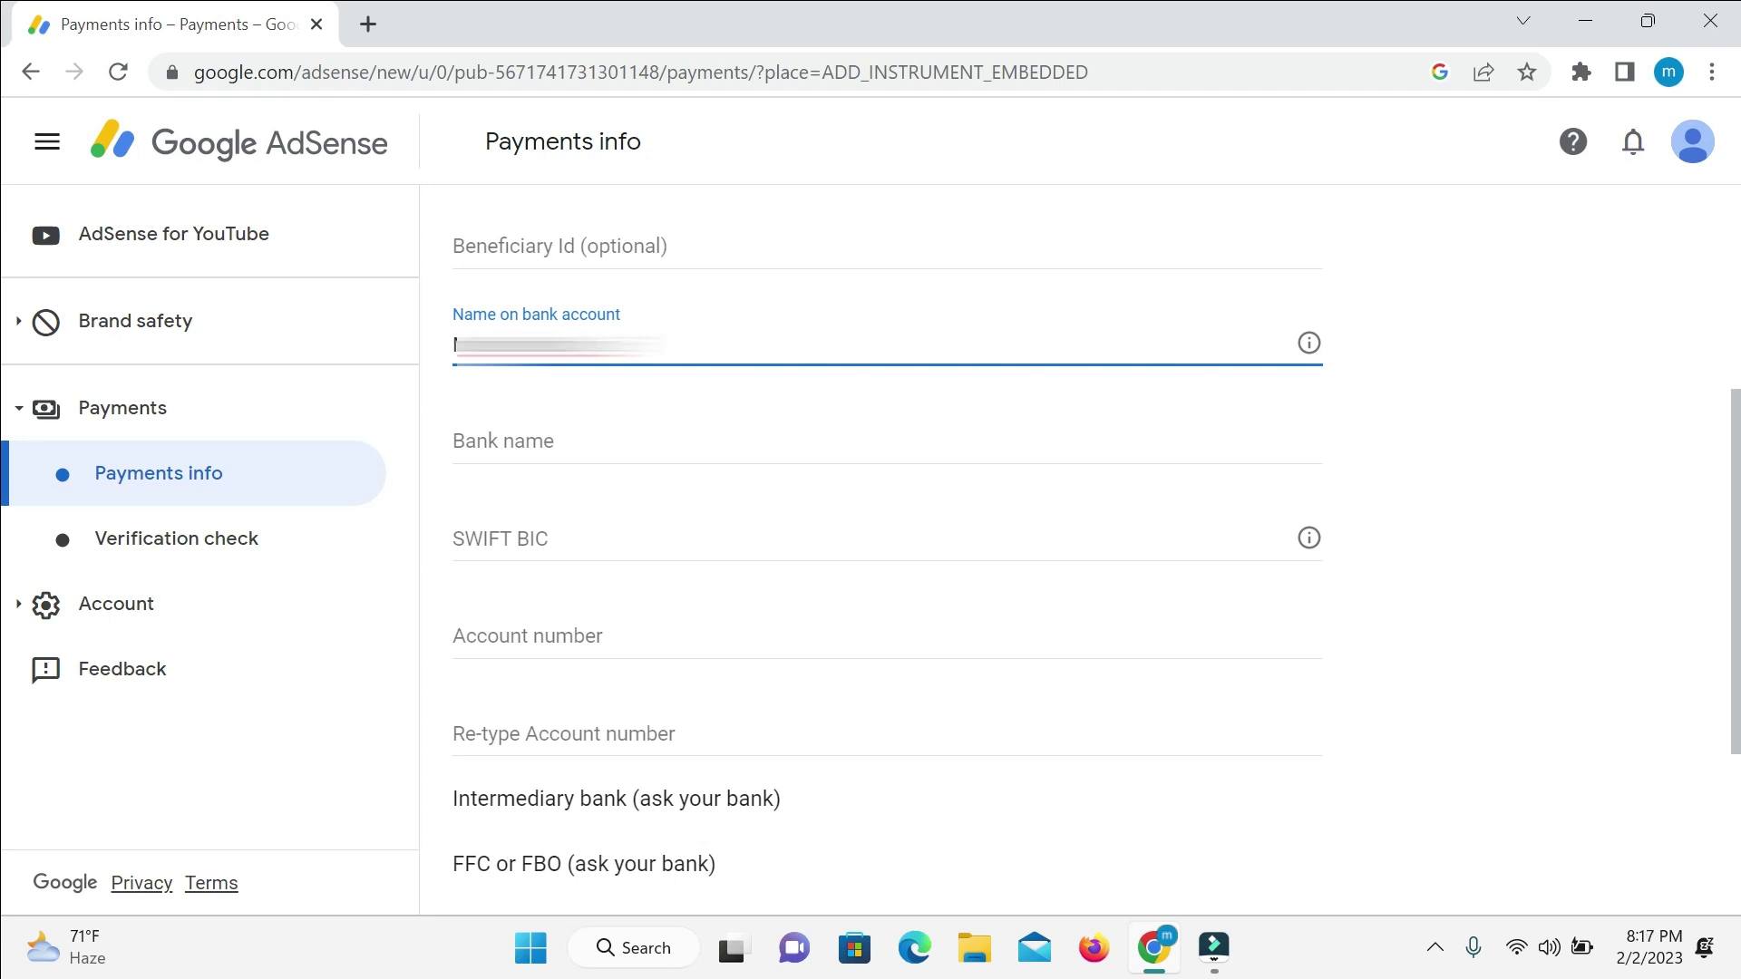
{"action": "type", "text": "..."}
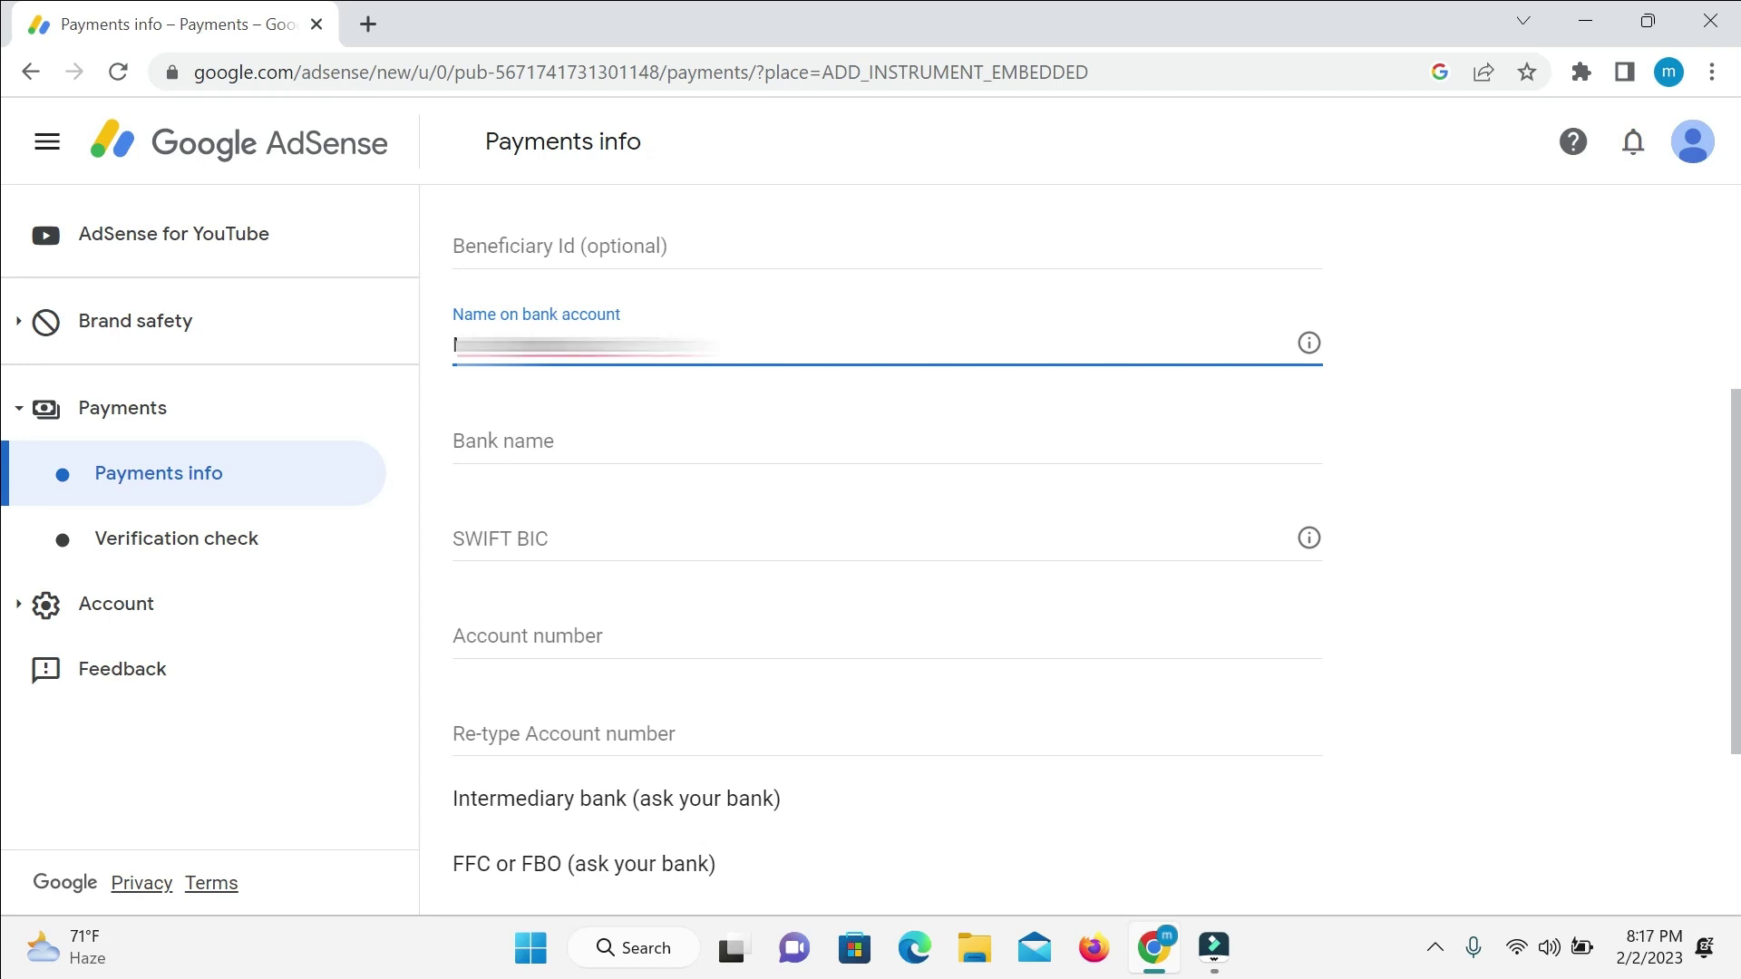
Search the web for "dutch bangla bank" in a new browser tab and open the bank's official website.
{"action": "triple_click", "coordinate": [445, 441]}
{"action": "left_click_drag", "start_coordinate": [555, 440], "coordinate": [452, 441]}
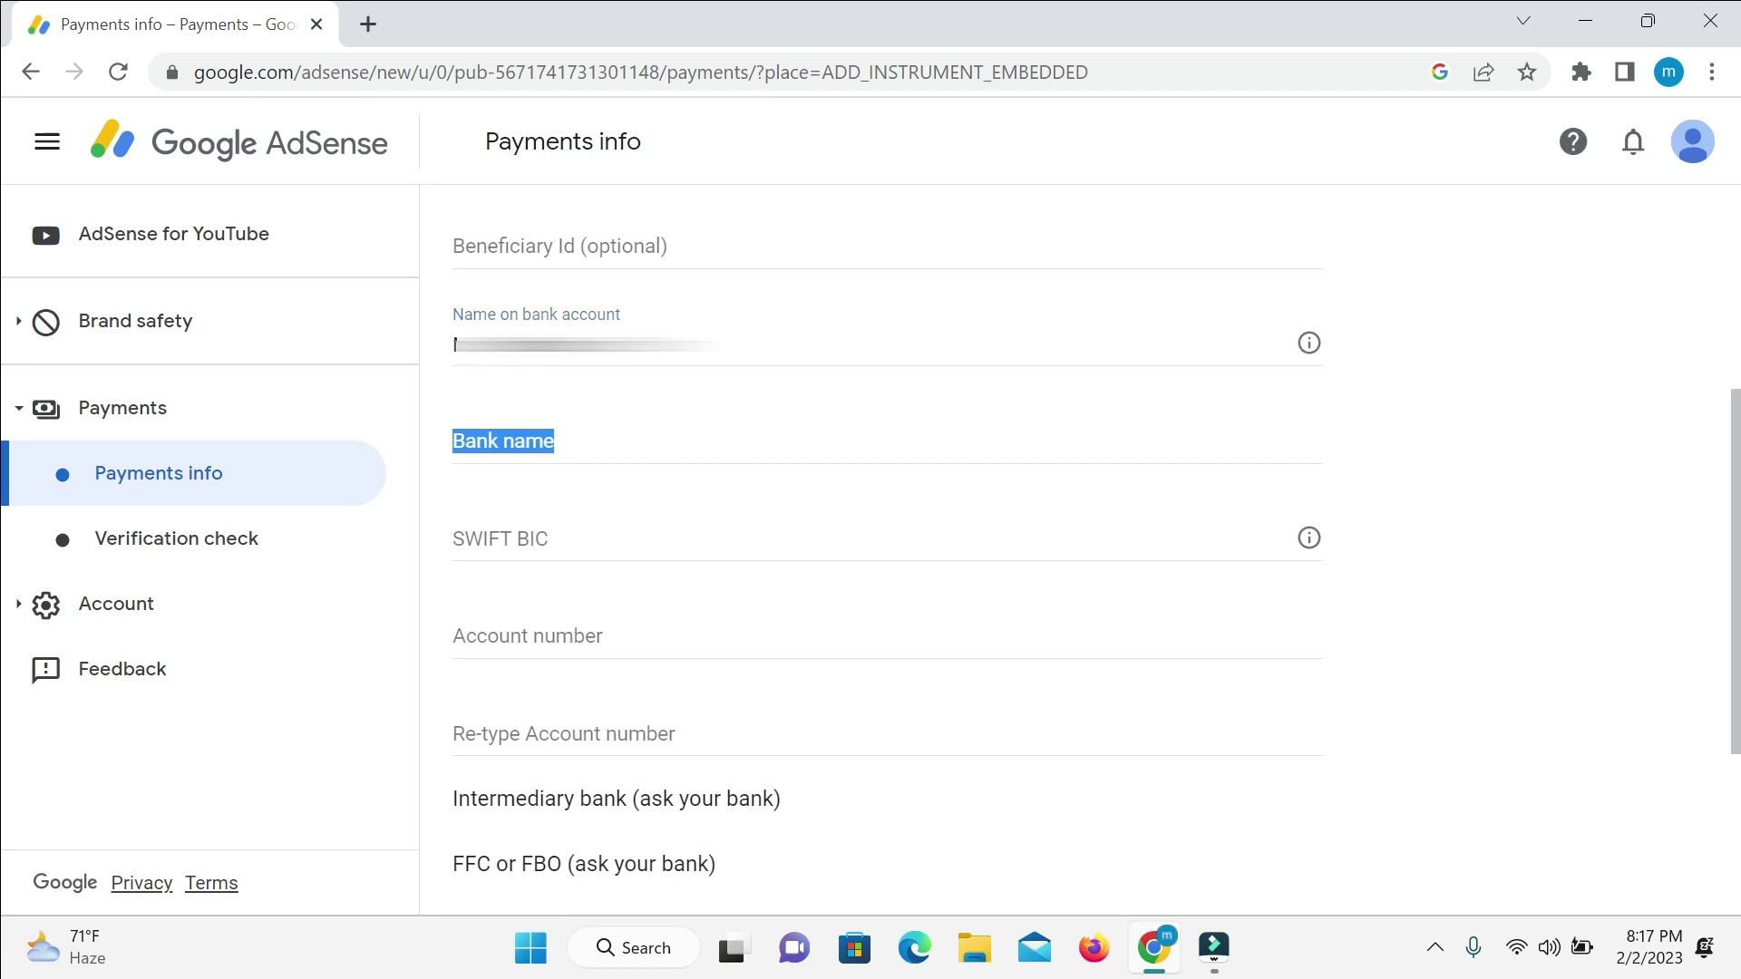
{"action": "left_click", "coordinate": [561, 438]}
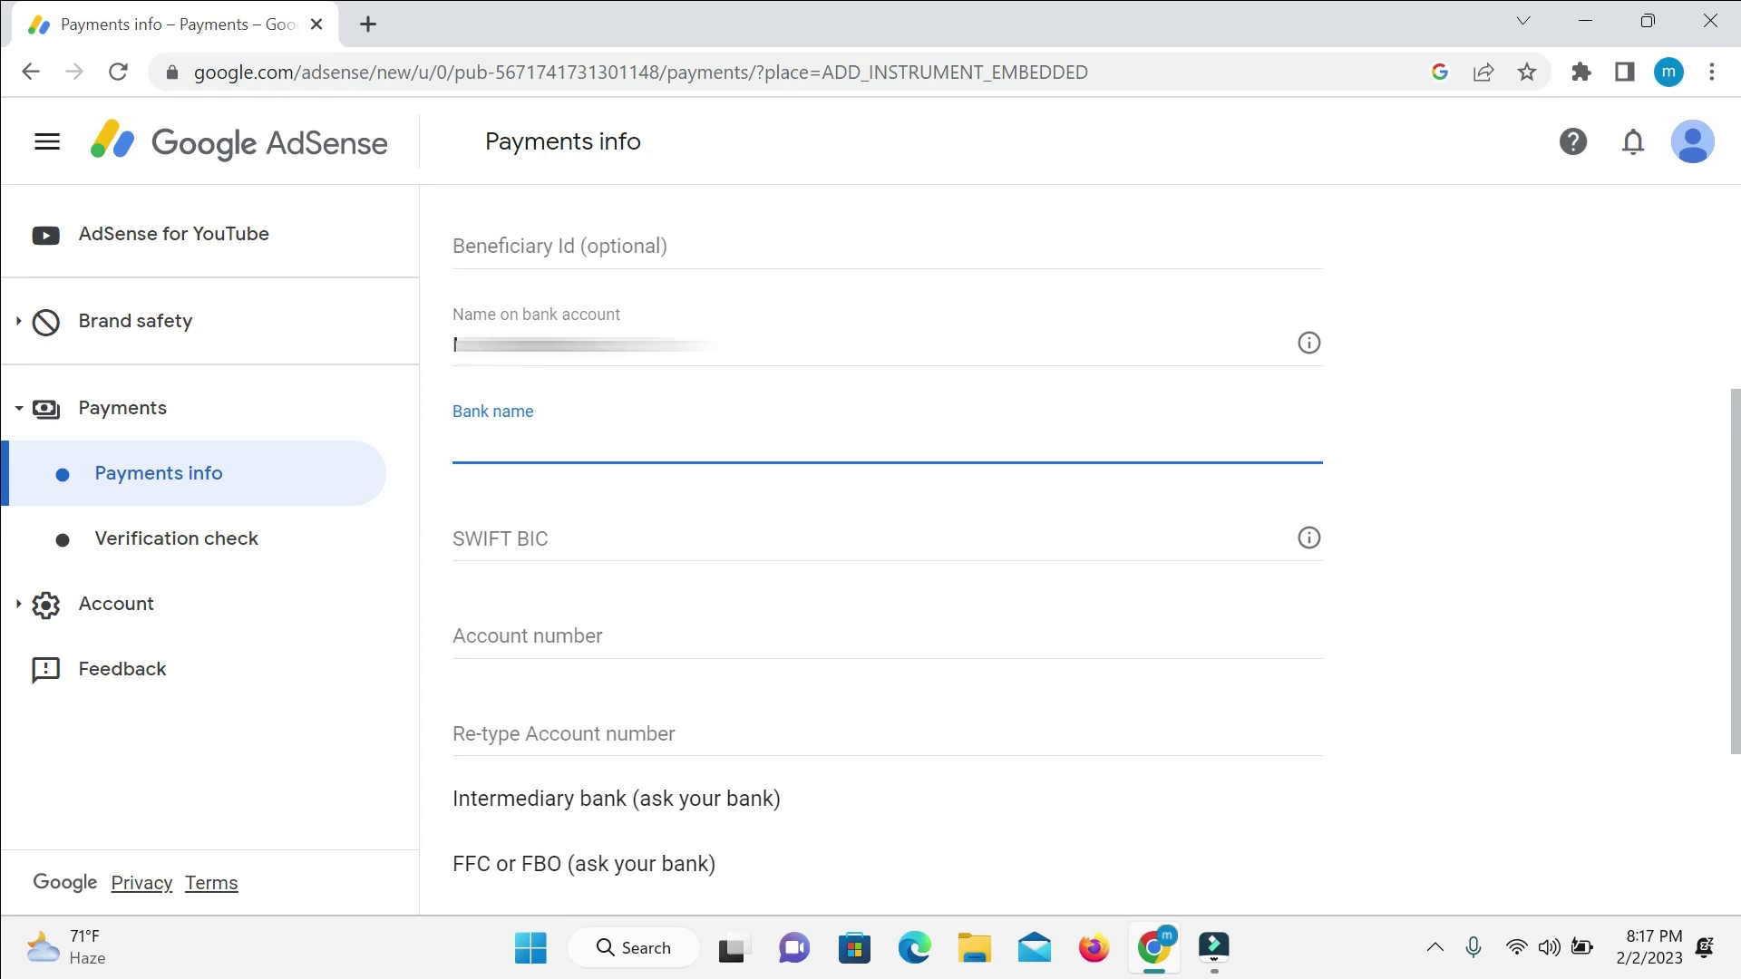
{"action": "left_click", "coordinate": [369, 25]}
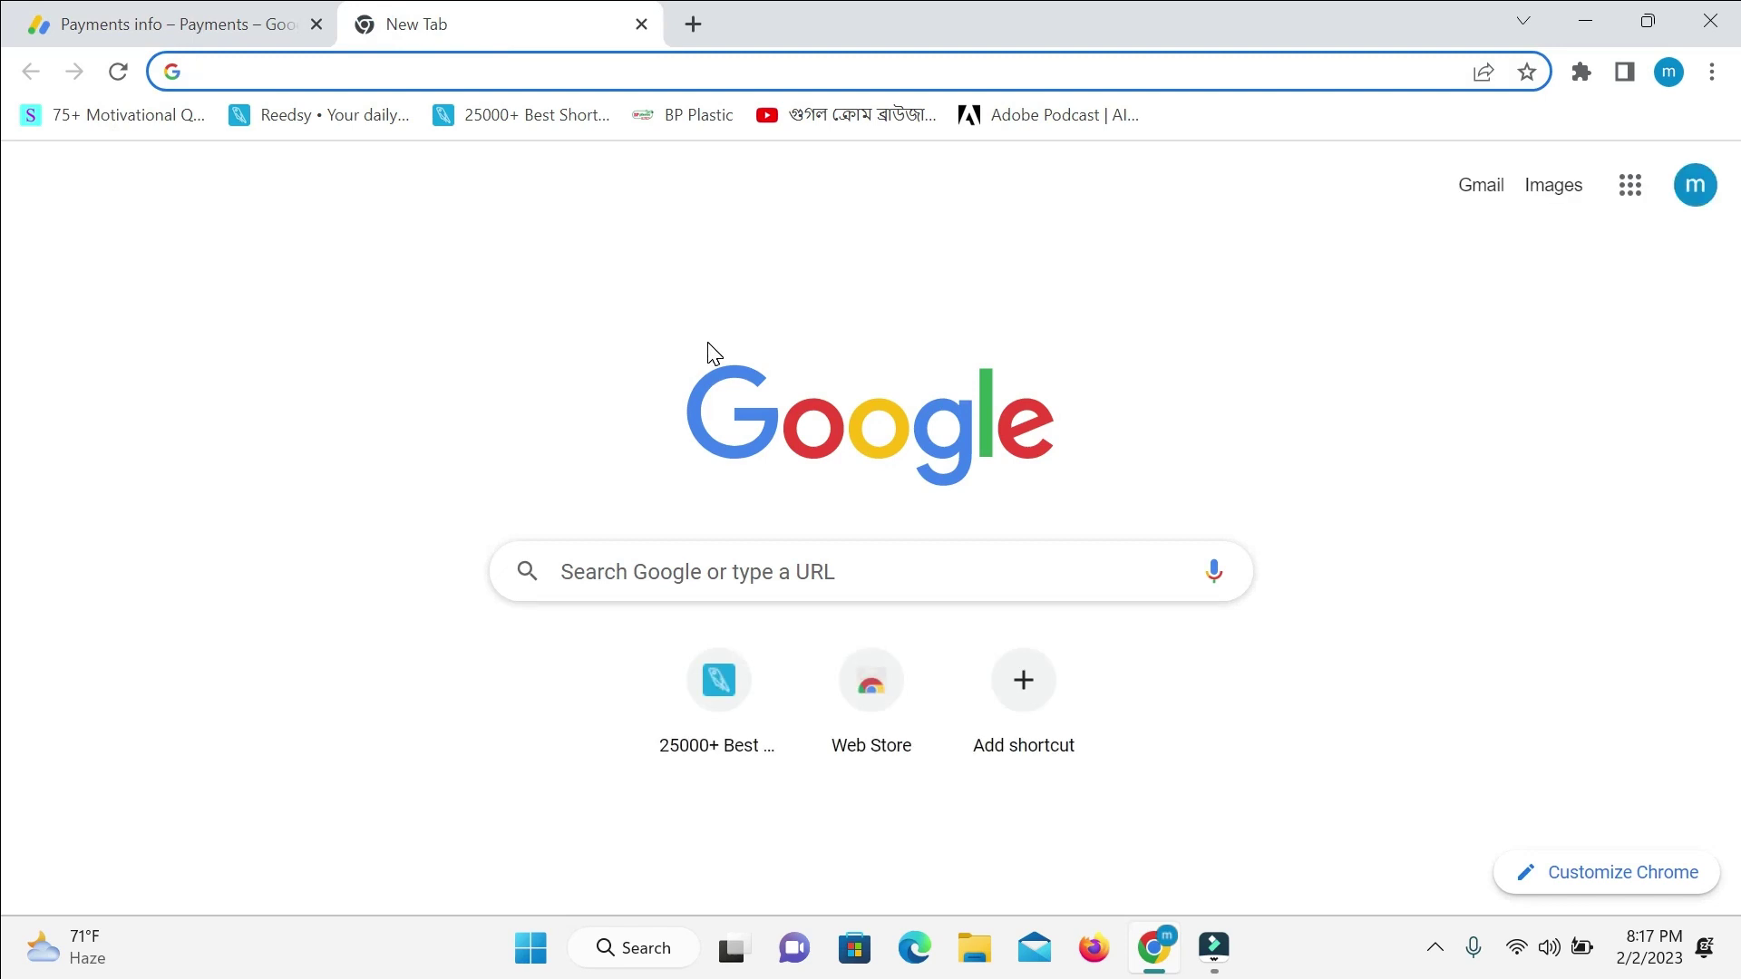
{"action": "type", "text": "d"}
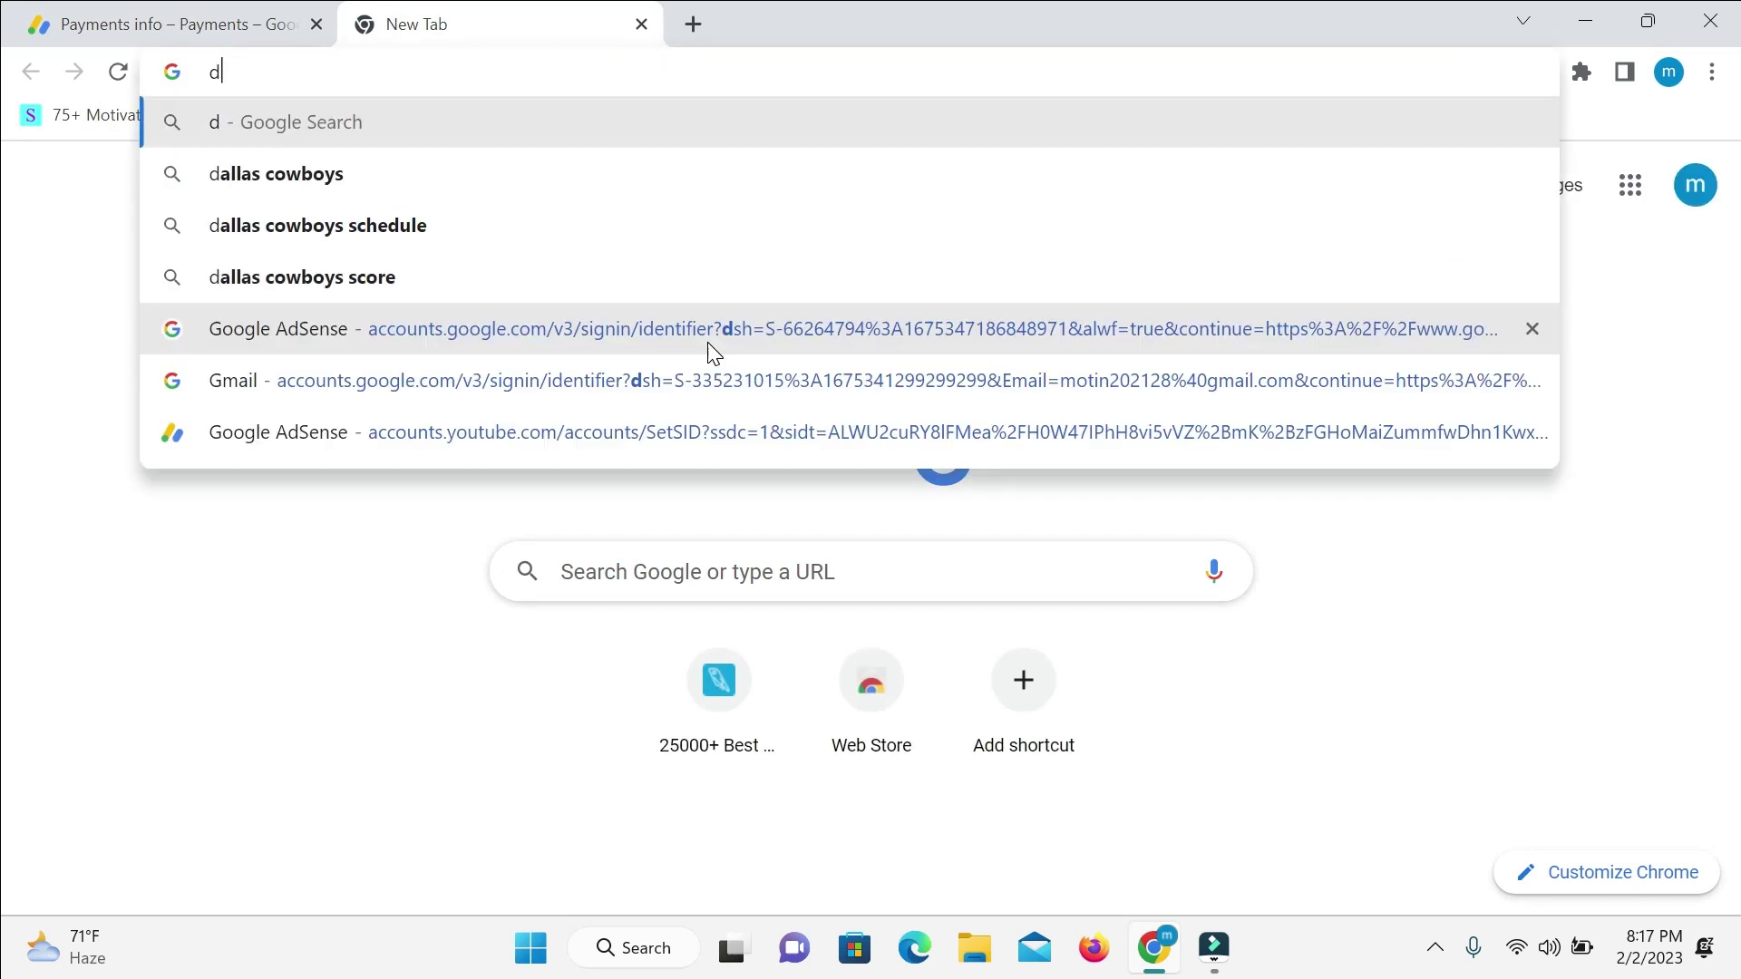
{"action": "type", "text": "utch bangla bank"}
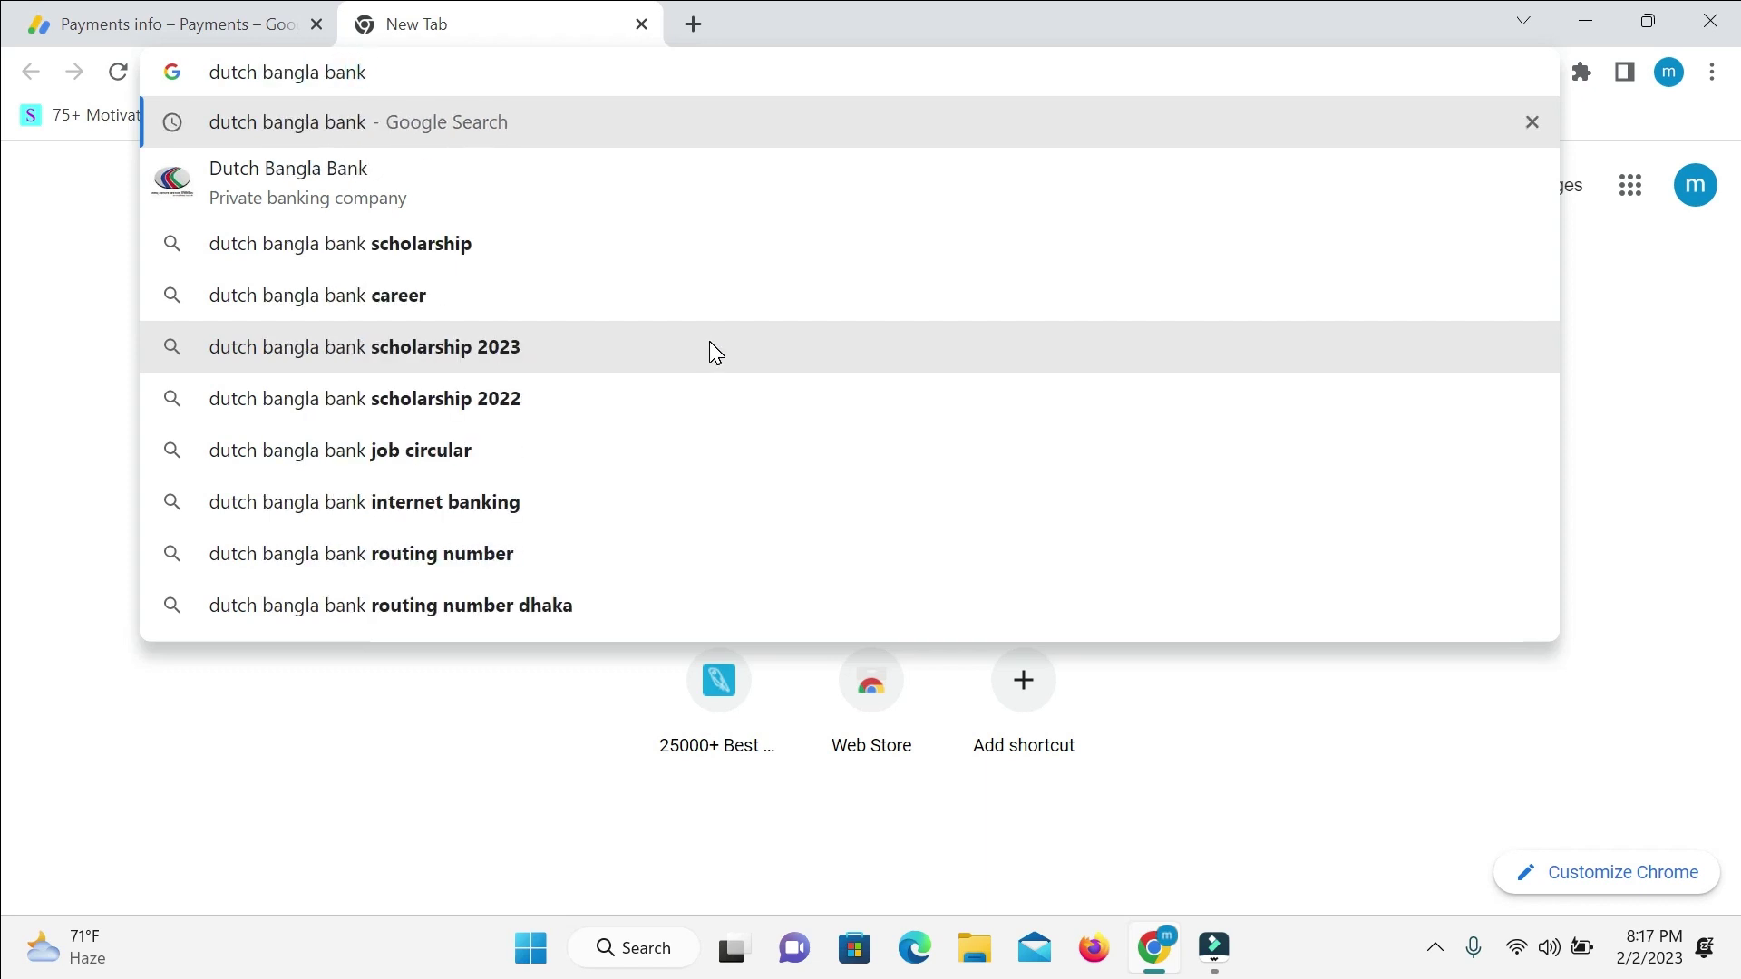
{"action": "key", "text": "Return"}
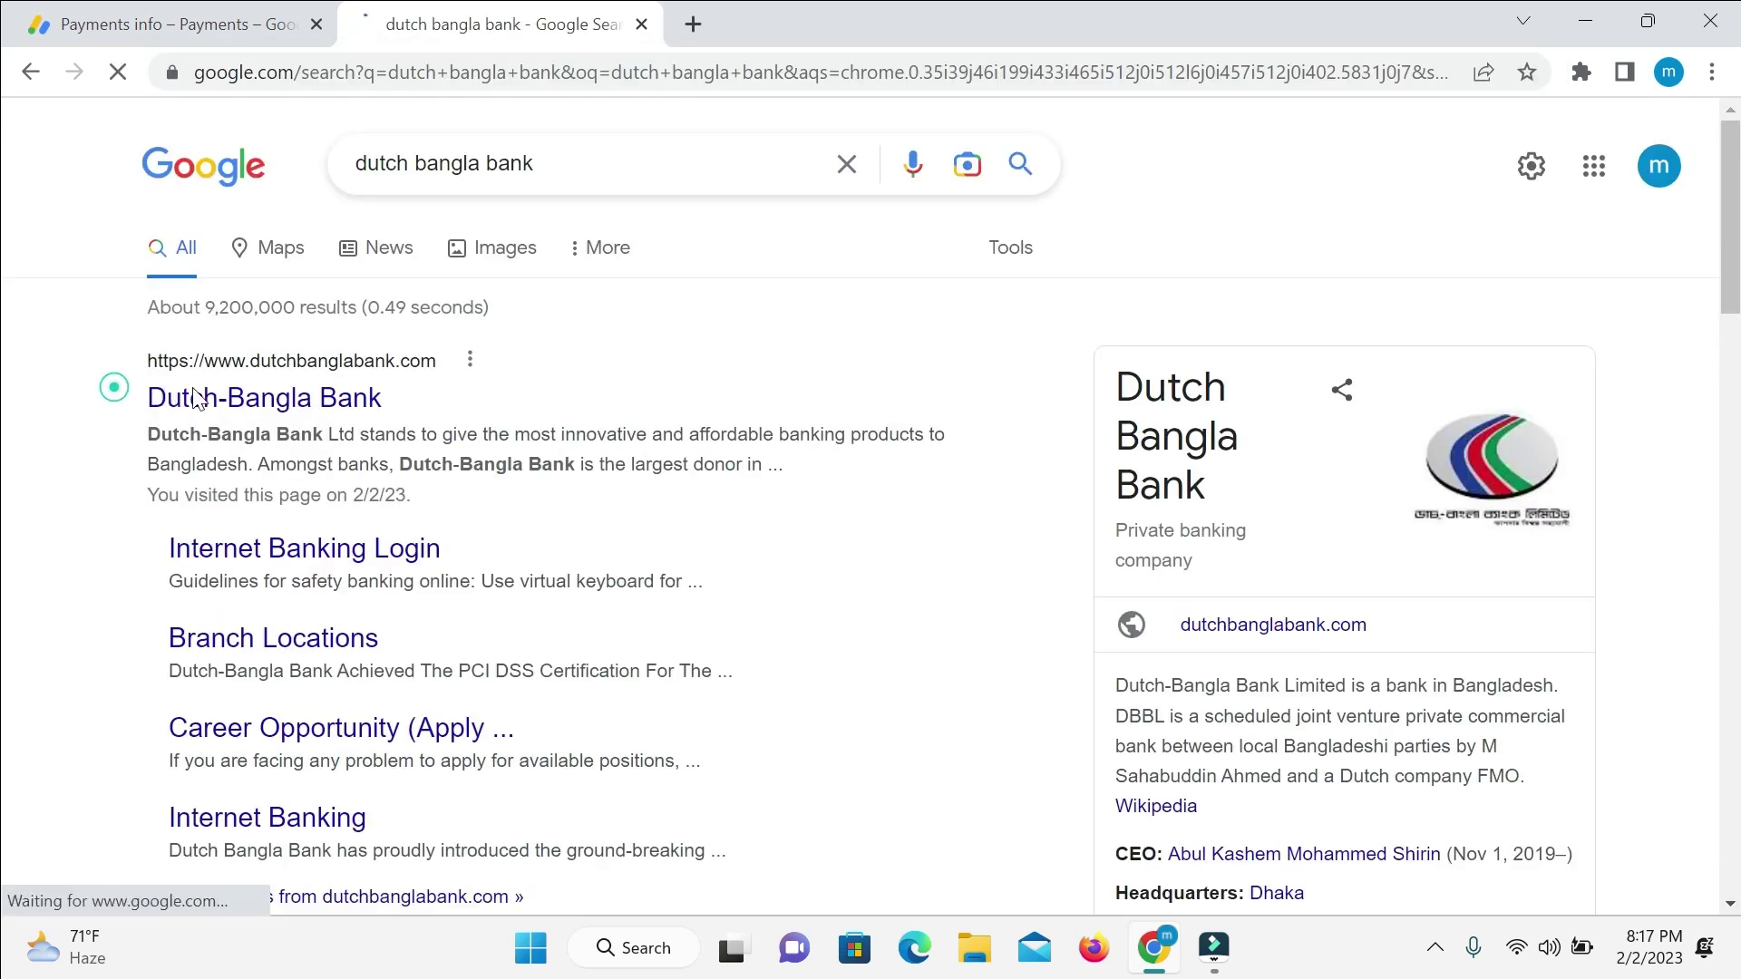
{"action": "left_click_drag", "start_coordinate": [116, 392], "coordinate": [380, 399]}
{"action": "left_click", "coordinate": [50, 390]}
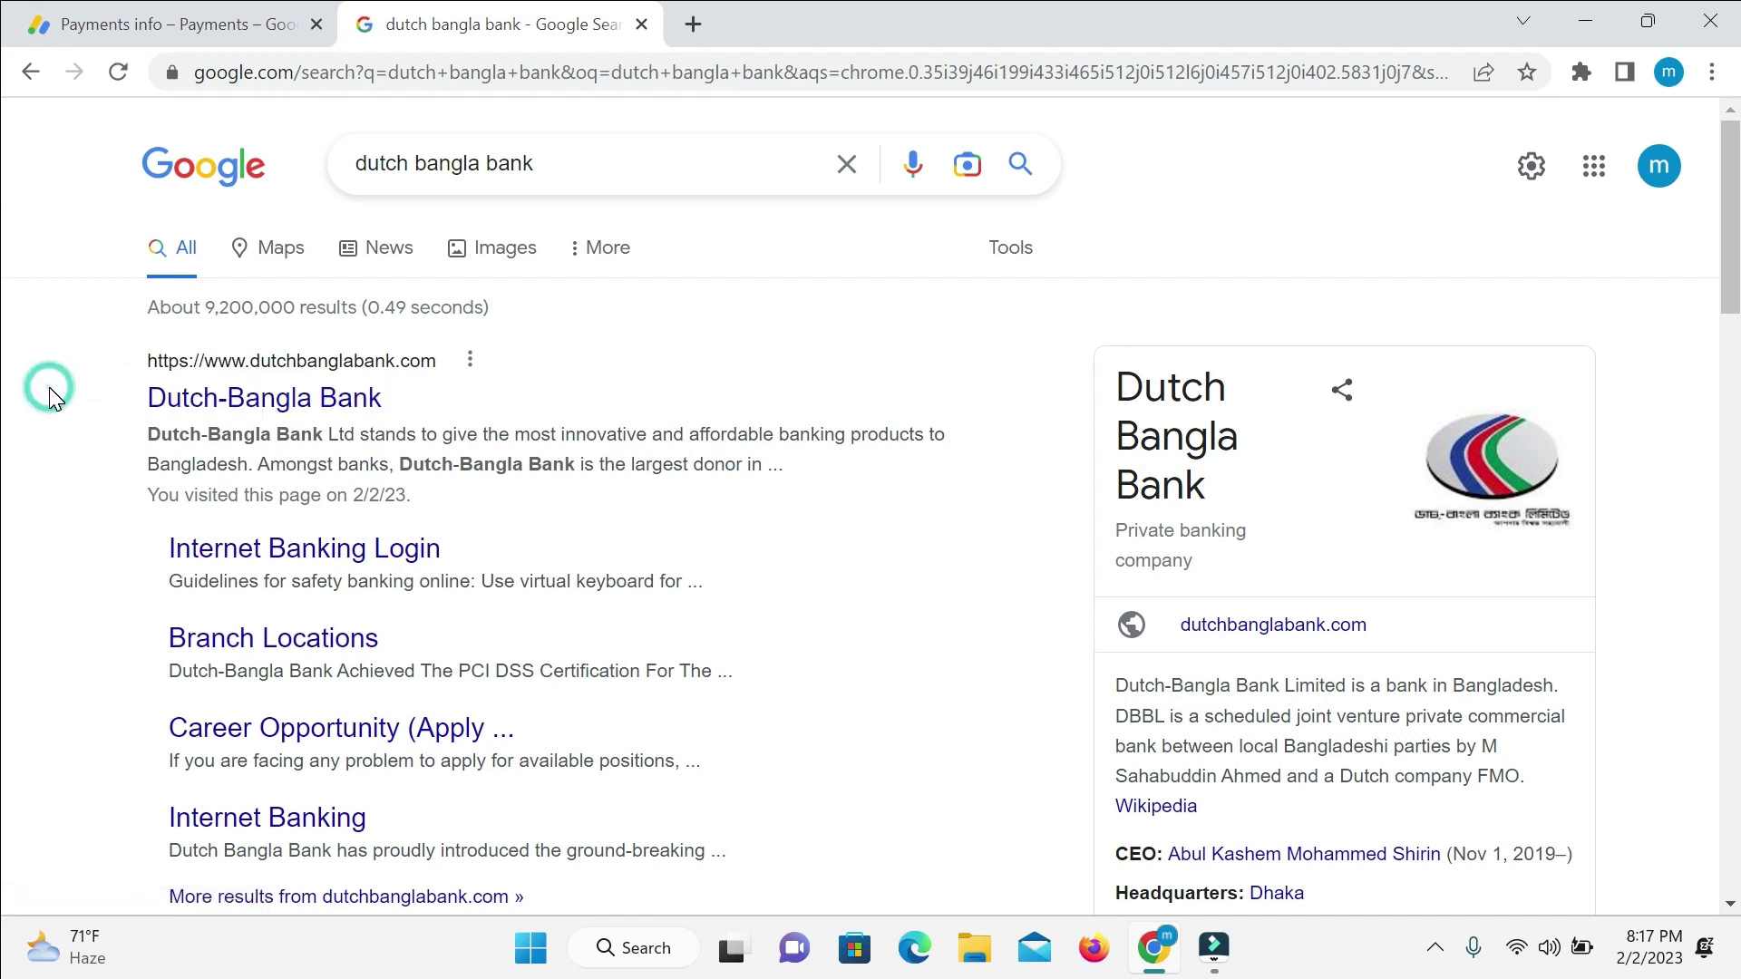
{"action": "left_click", "coordinate": [243, 402]}
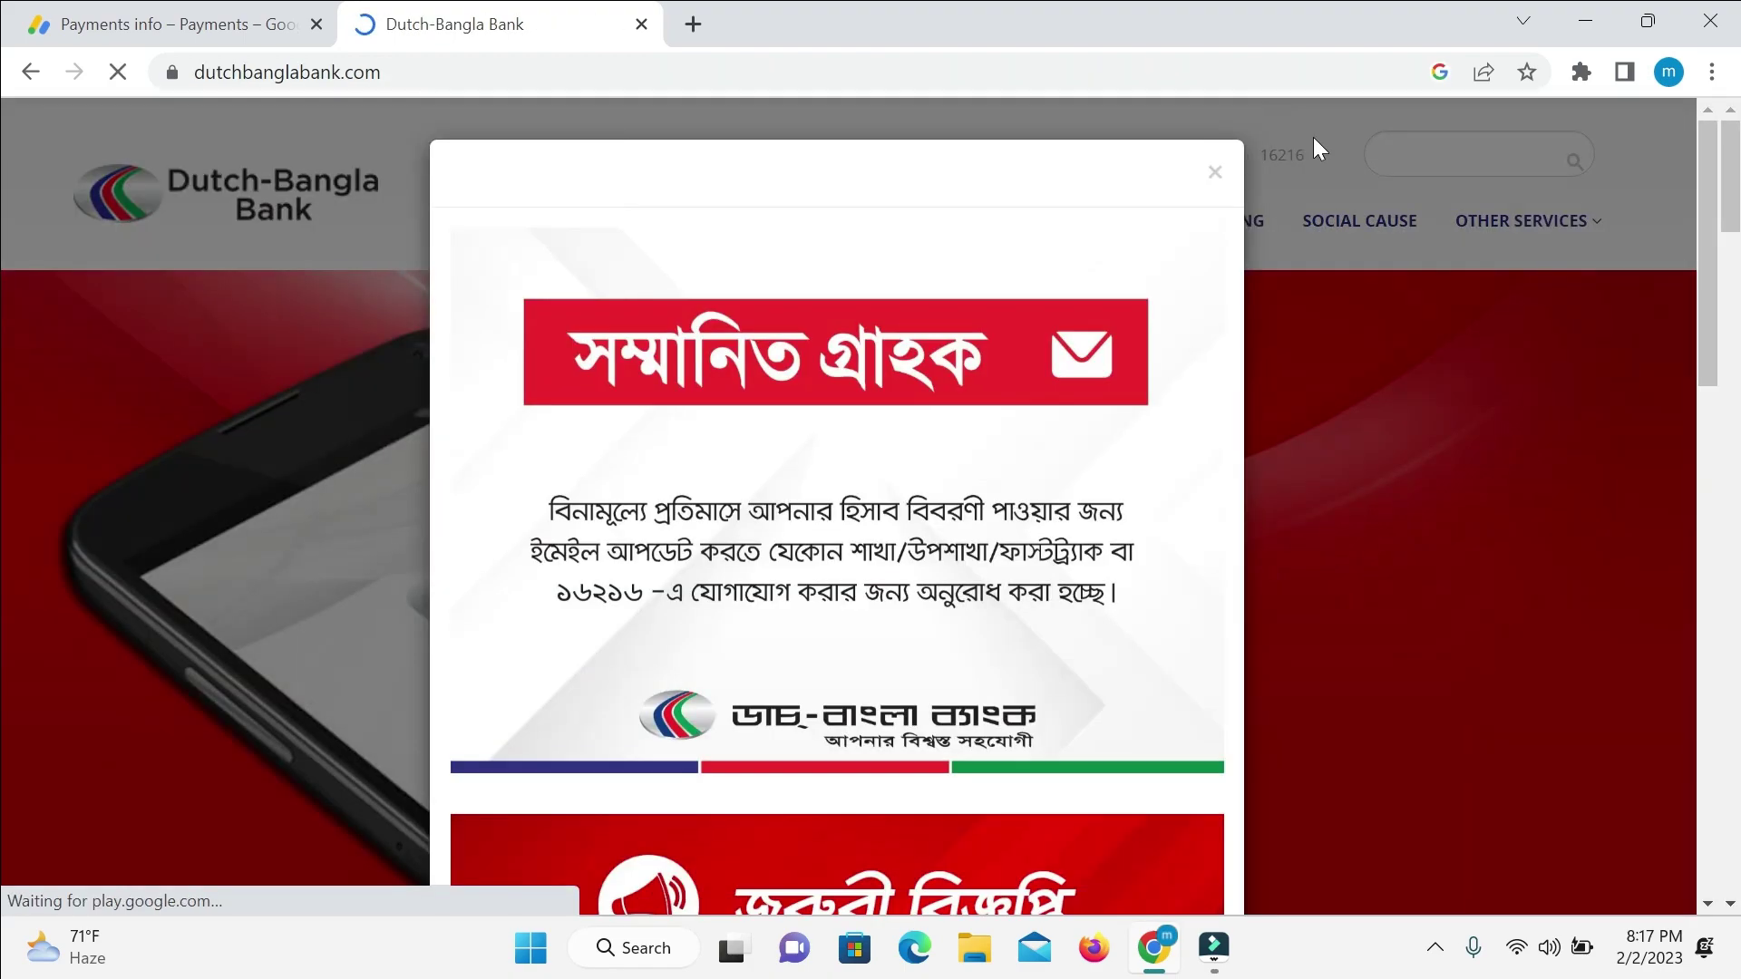
Dismiss the bank site's notice and copy "Dutch-Bangla Bank Limited" from the page footer.
{"action": "left_click", "coordinate": [1216, 175]}
{"action": "scroll", "coordinate": [1047, 494], "scroll_direction": "down", "scroll_amount": 20}
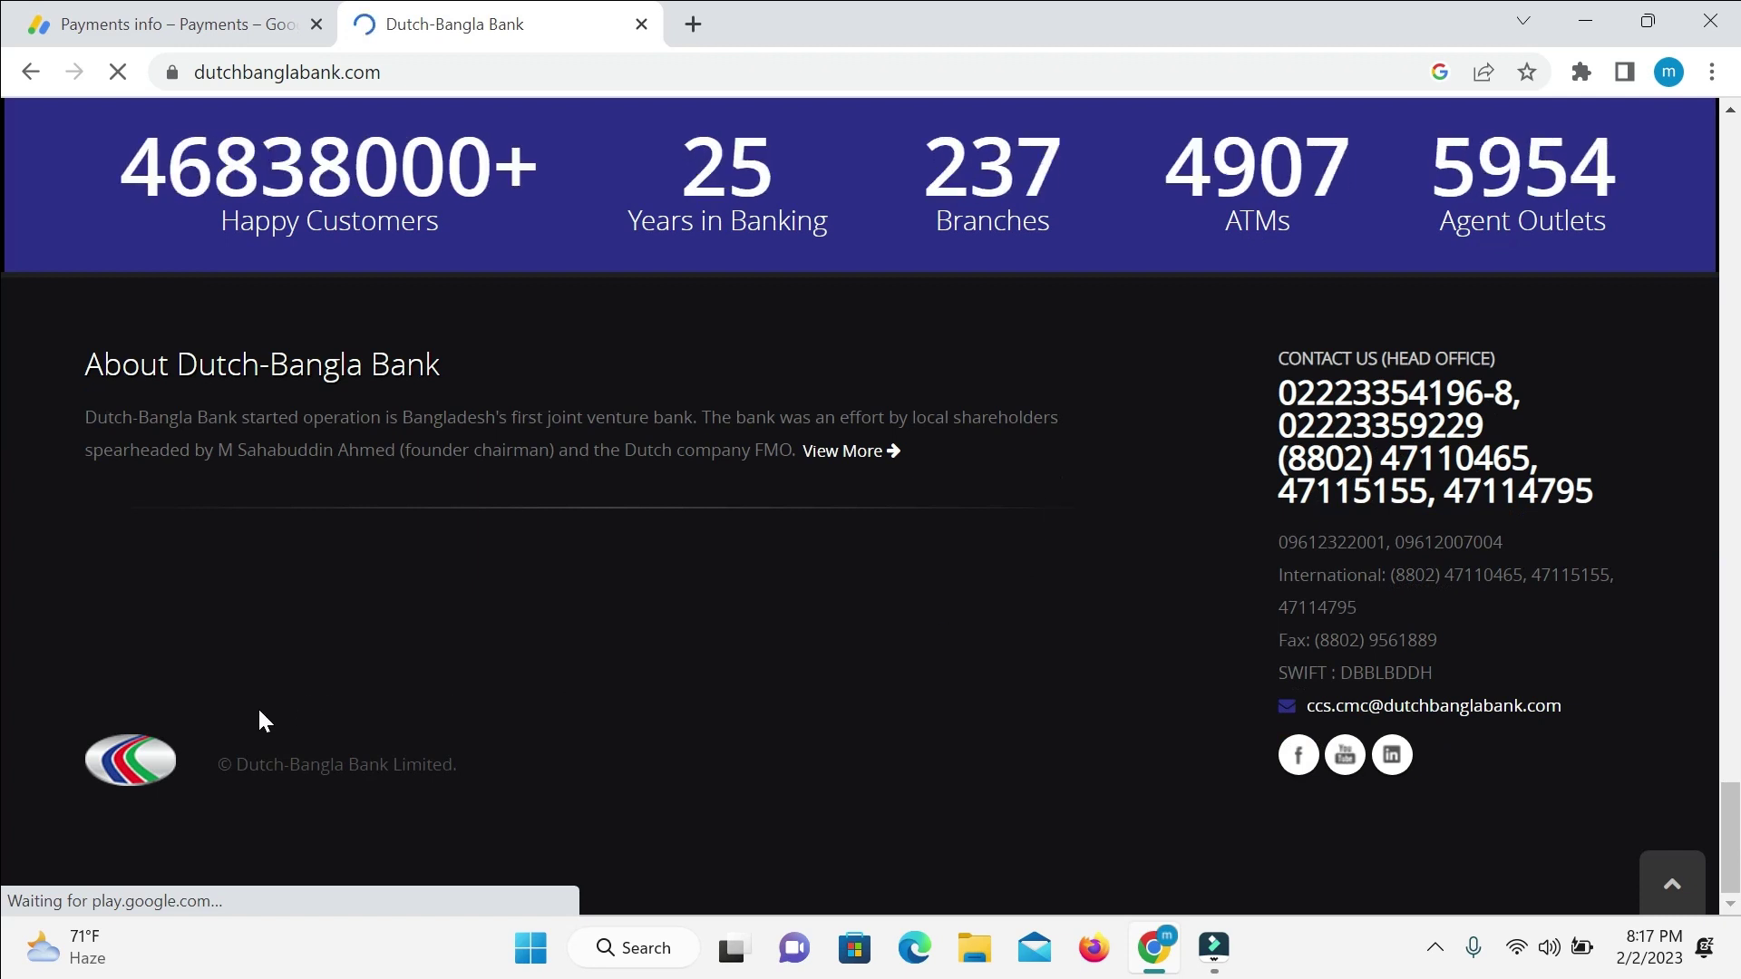
{"action": "left_click_drag", "start_coordinate": [233, 765], "coordinate": [442, 791]}
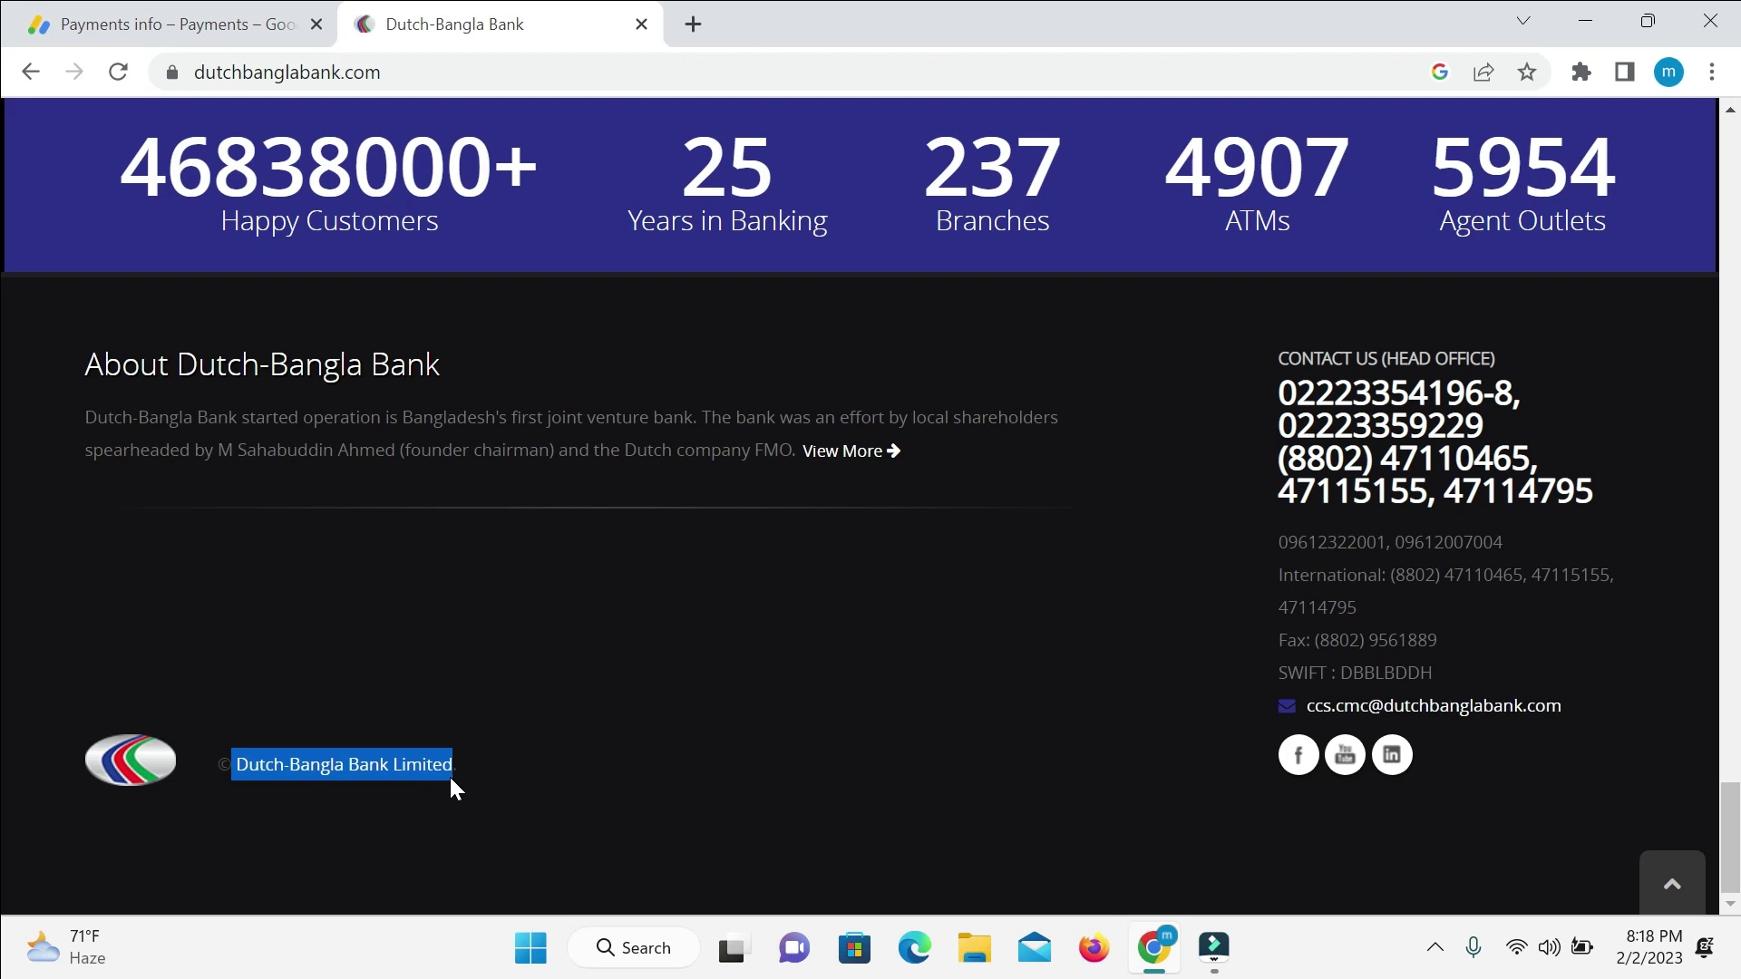
{"action": "left_click", "coordinate": [549, 680]}
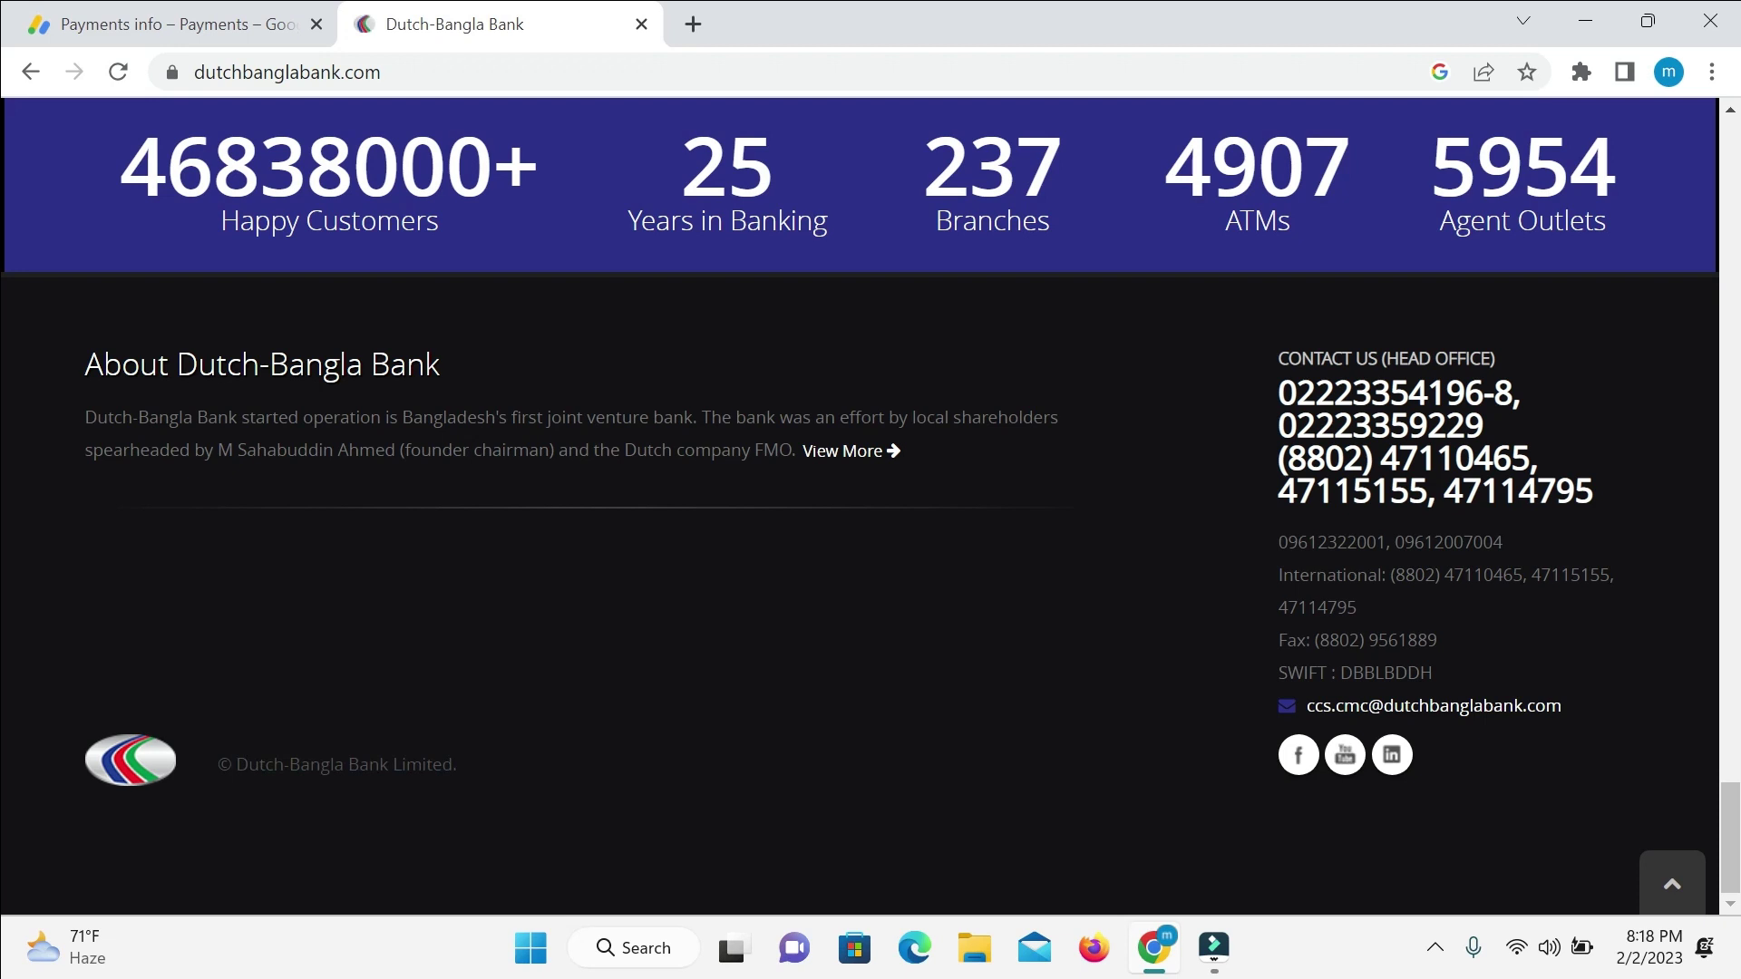
{"action": "left_click_drag", "start_coordinate": [234, 765], "coordinate": [452, 764]}
{"action": "key", "text": "ctrl+c"}
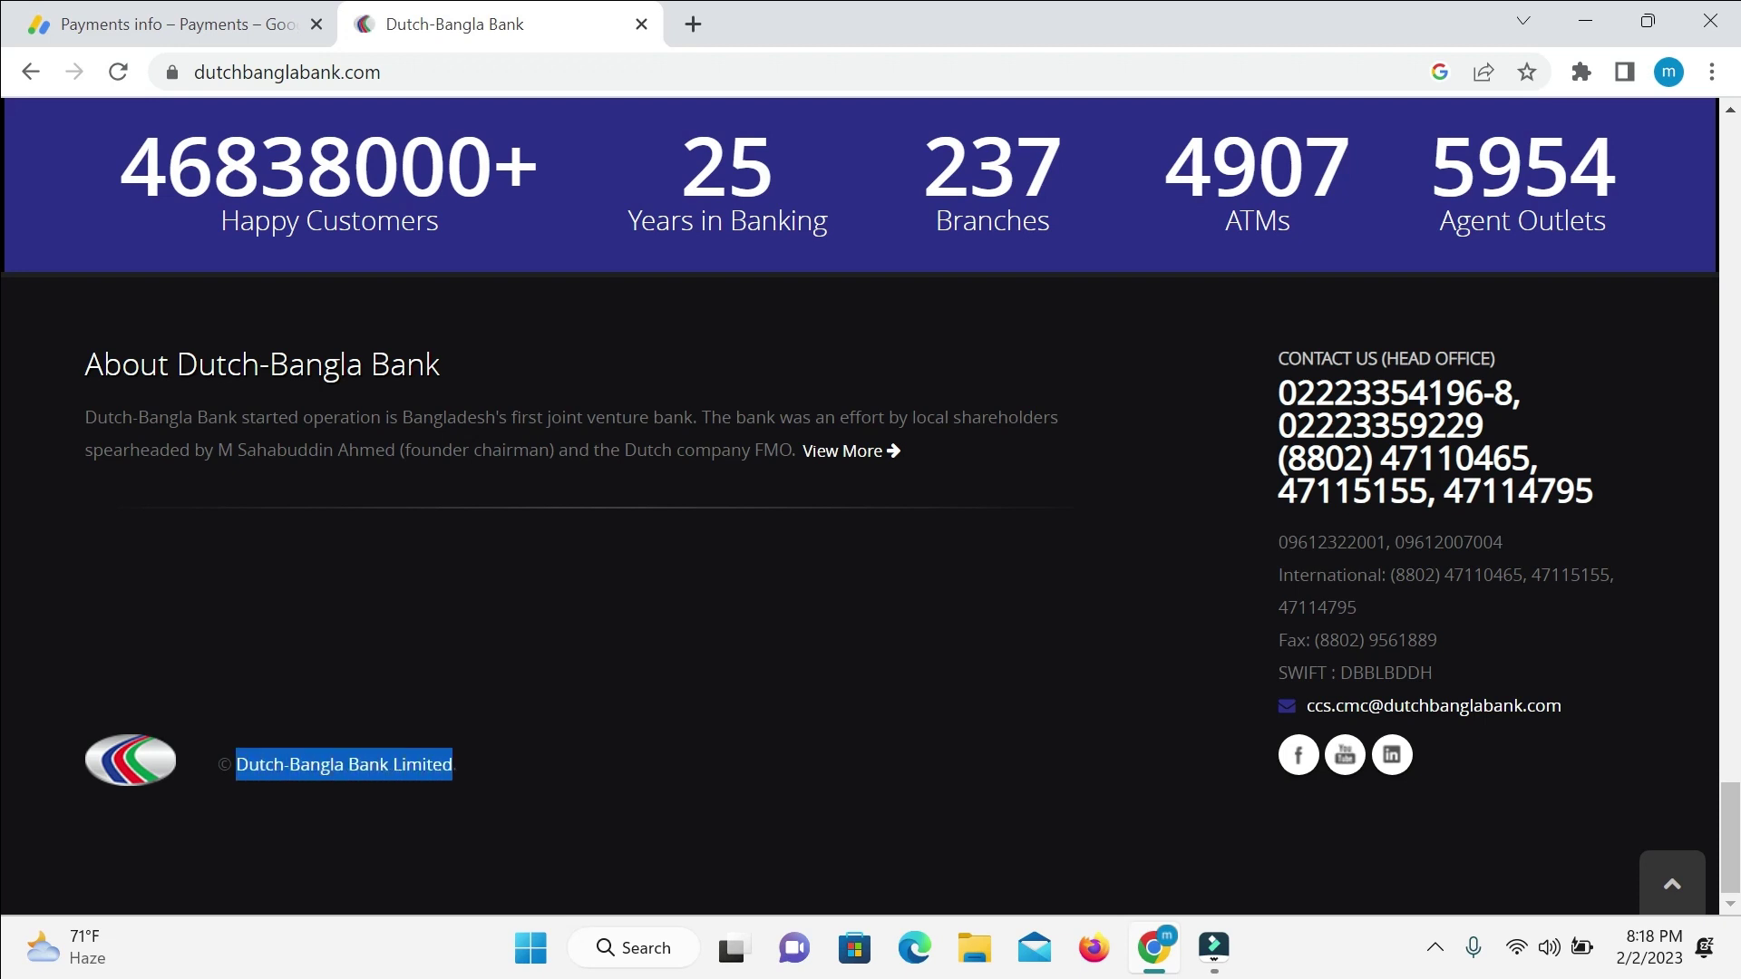
Return to the AdSense wire transfer form and paste "Dutch-Bangla Bank Limited" as the bank name.
{"action": "left_click", "coordinate": [232, 20]}
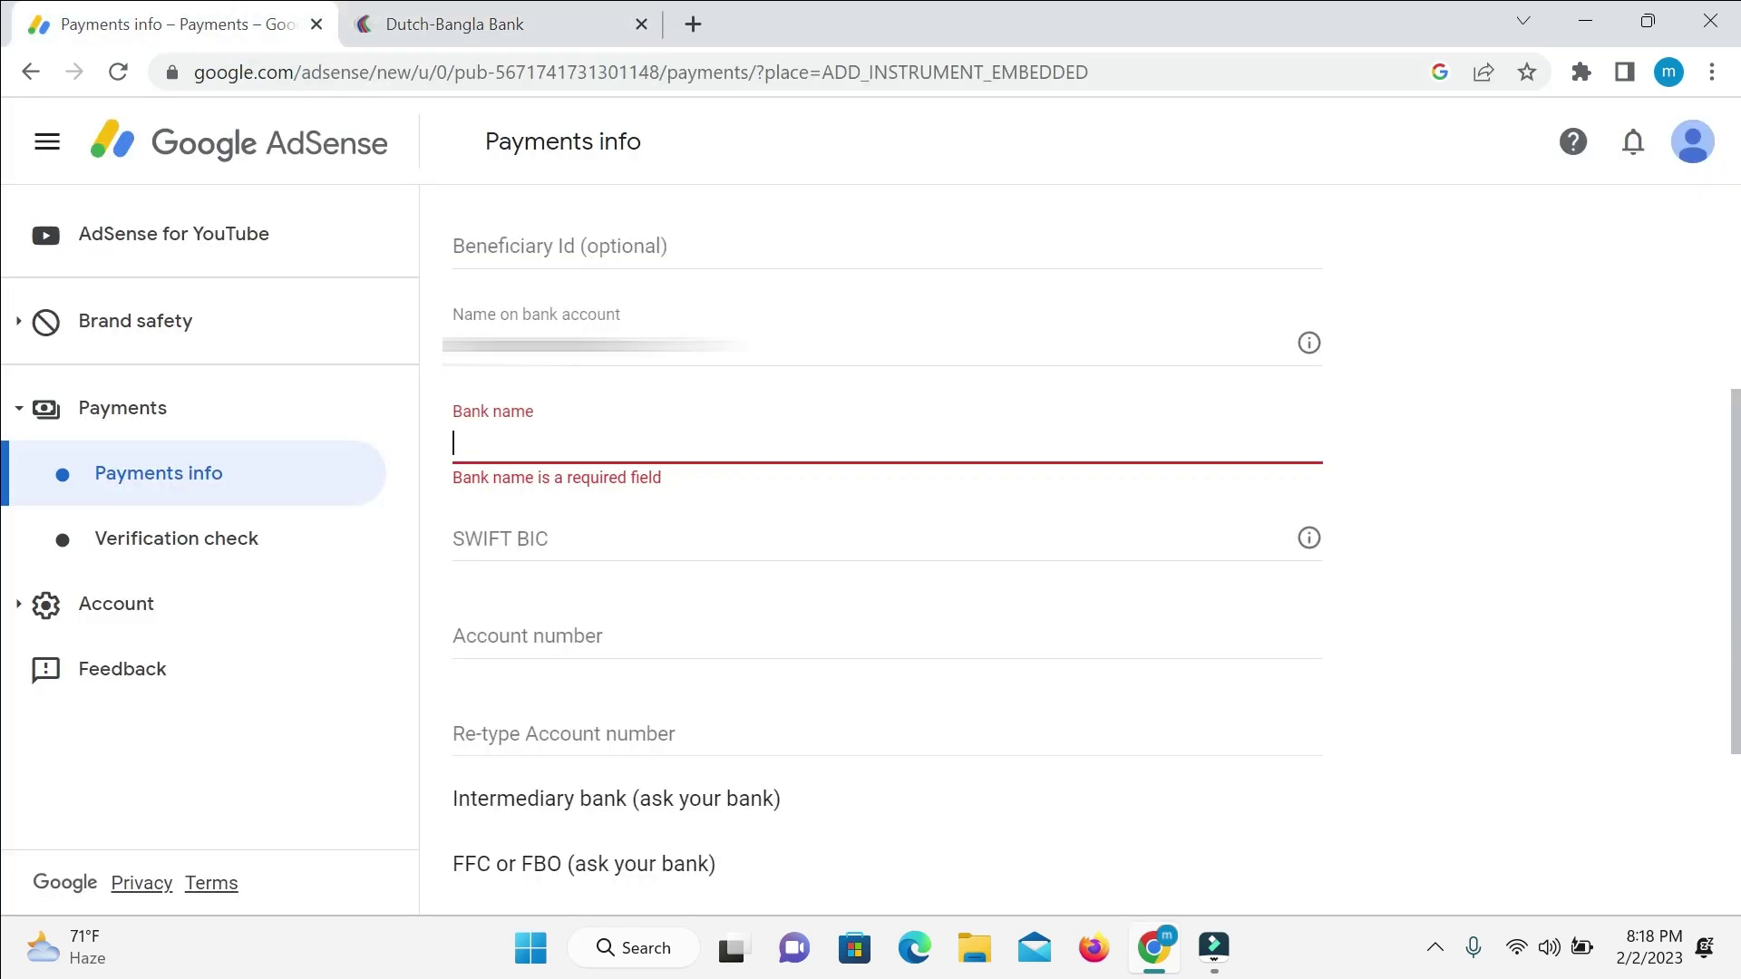
{"action": "left_click", "coordinate": [617, 426]}
{"action": "key", "text": "ctrl+v"}
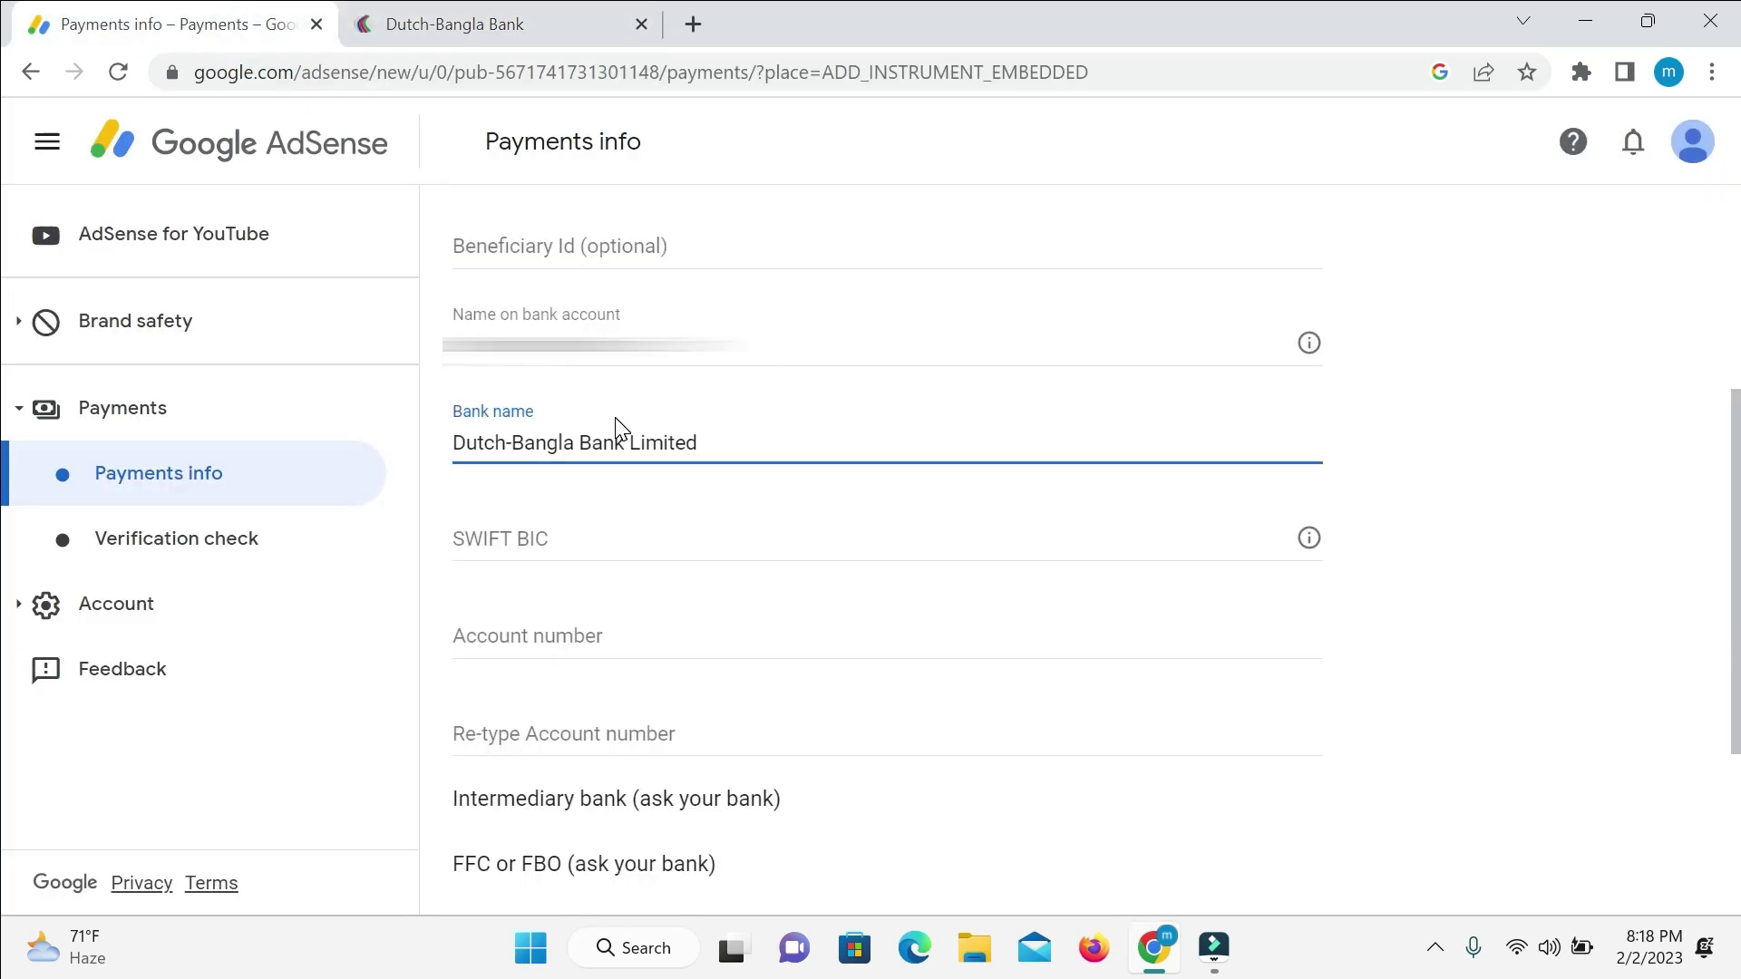
Search for "swift code of dutch bangla bank" in a new browser tab and open the Wise result for DBBLBDDH110.
{"action": "left_click_drag", "start_coordinate": [442, 520], "coordinate": [547, 538]}
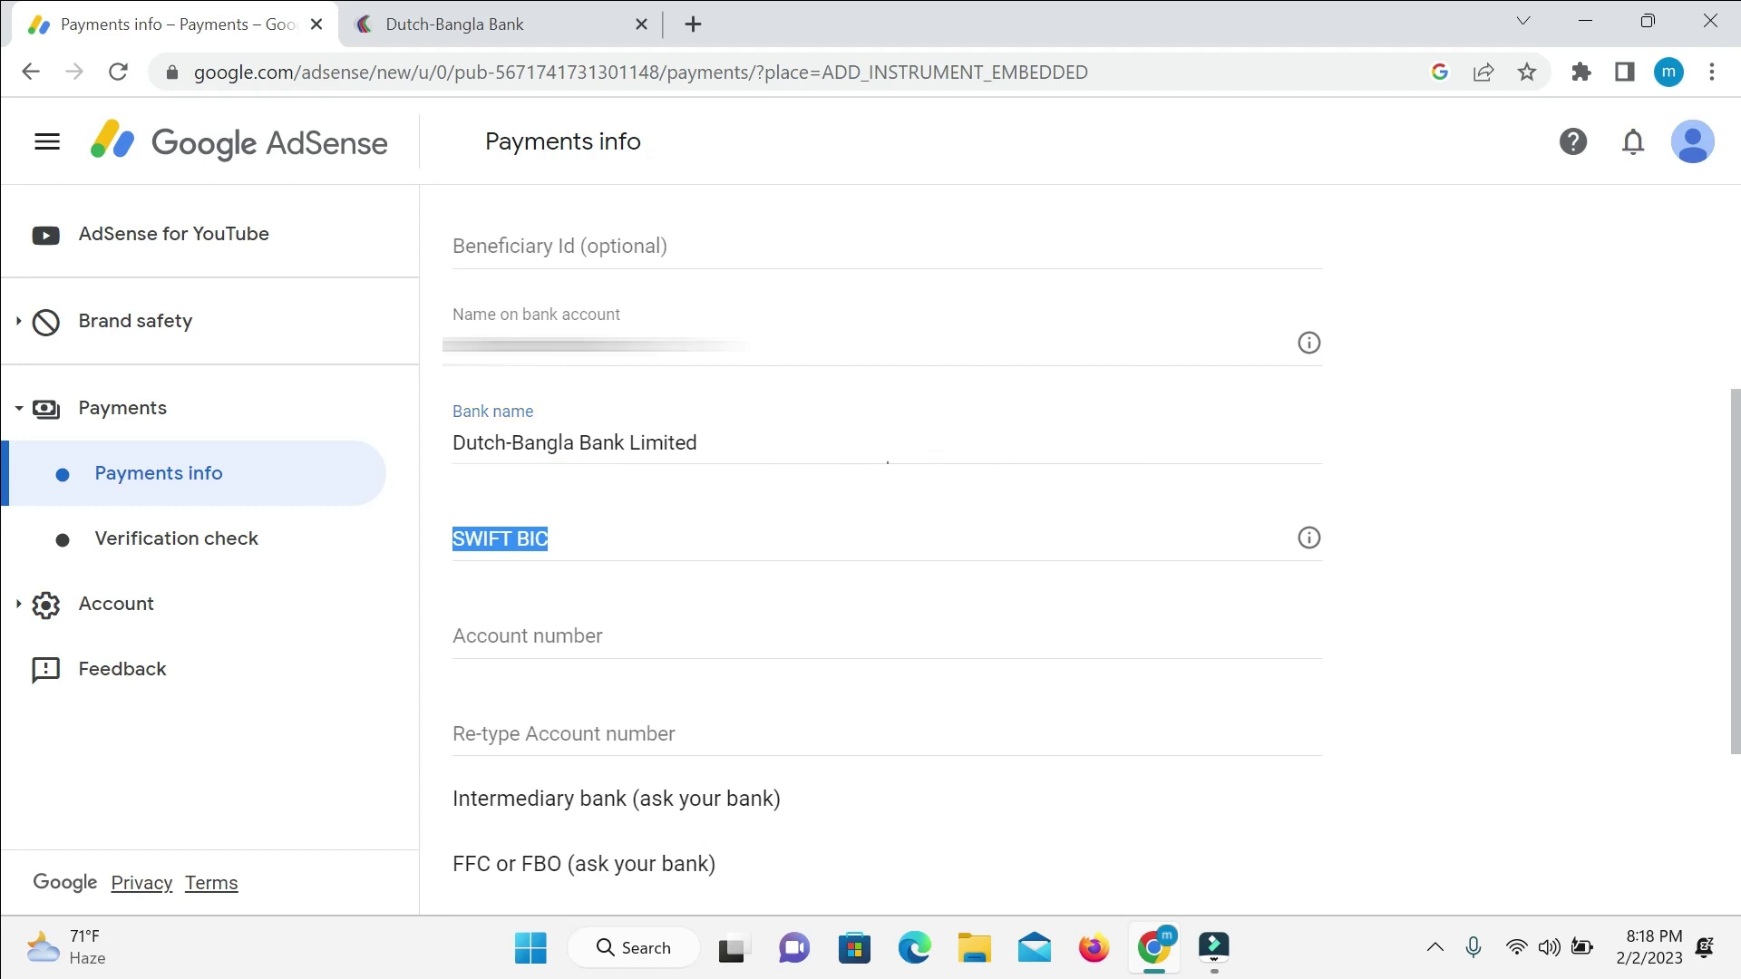
{"action": "left_click", "coordinate": [693, 25]}
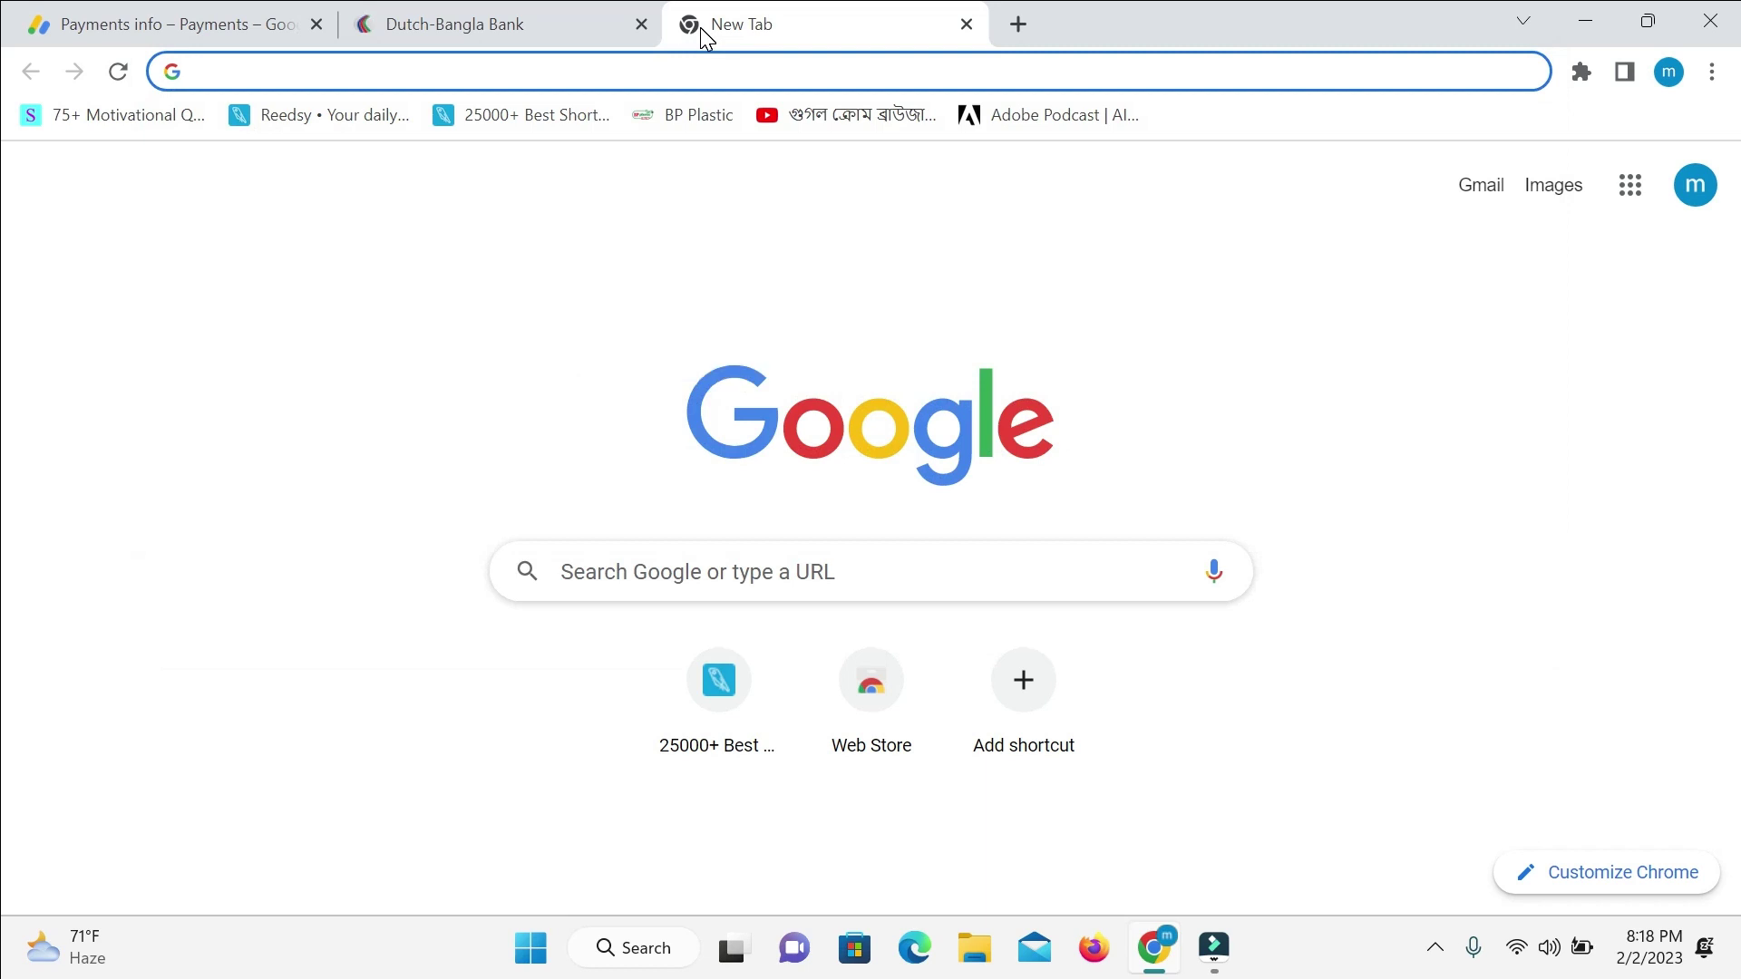
{"action": "type", "text": "swift"}
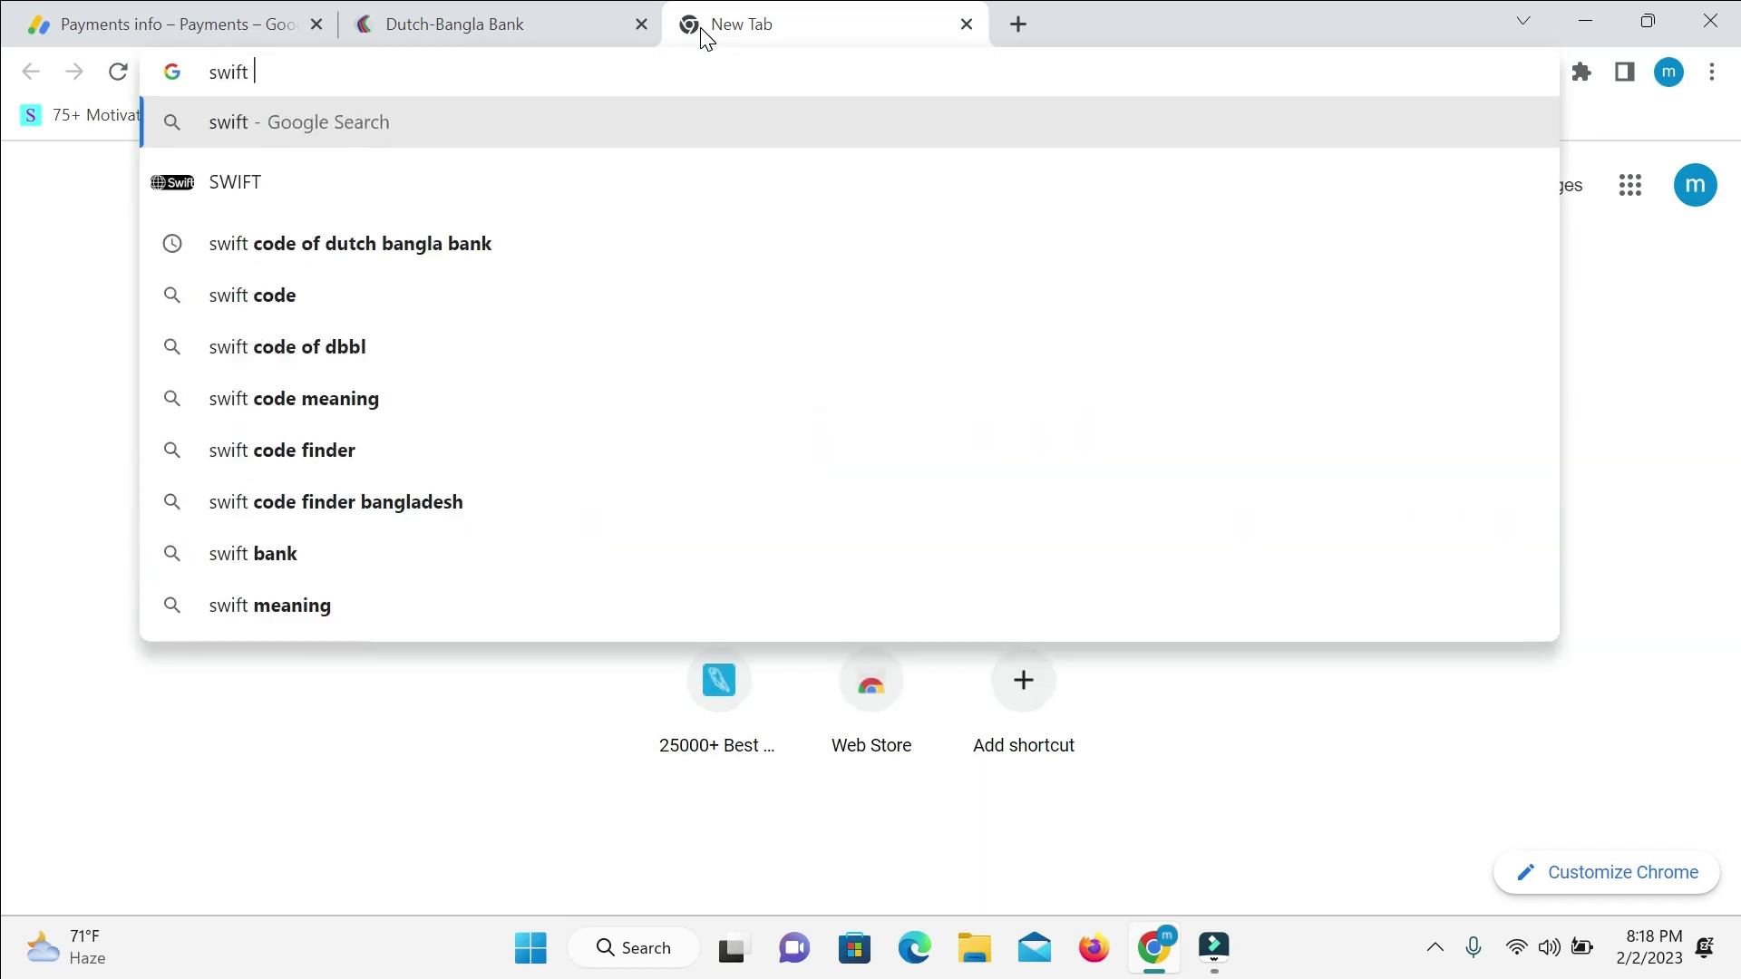
{"action": "type", "text": " code of"}
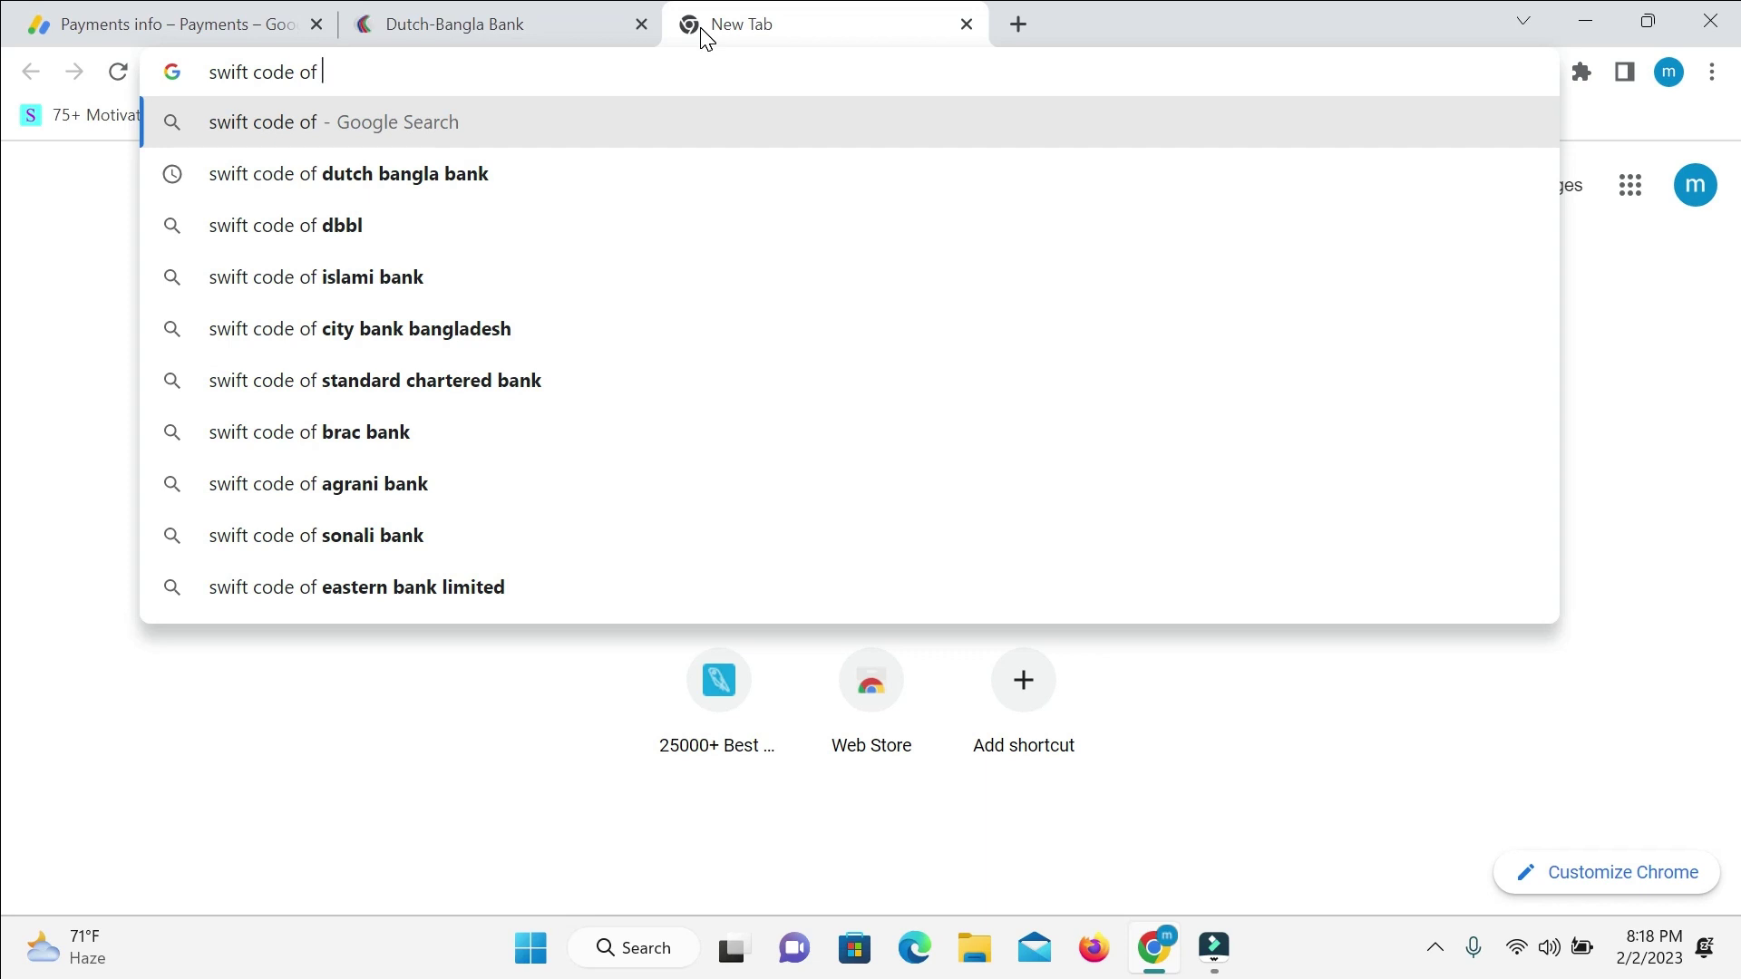
{"action": "type", "text": "dutch bangla bank"}
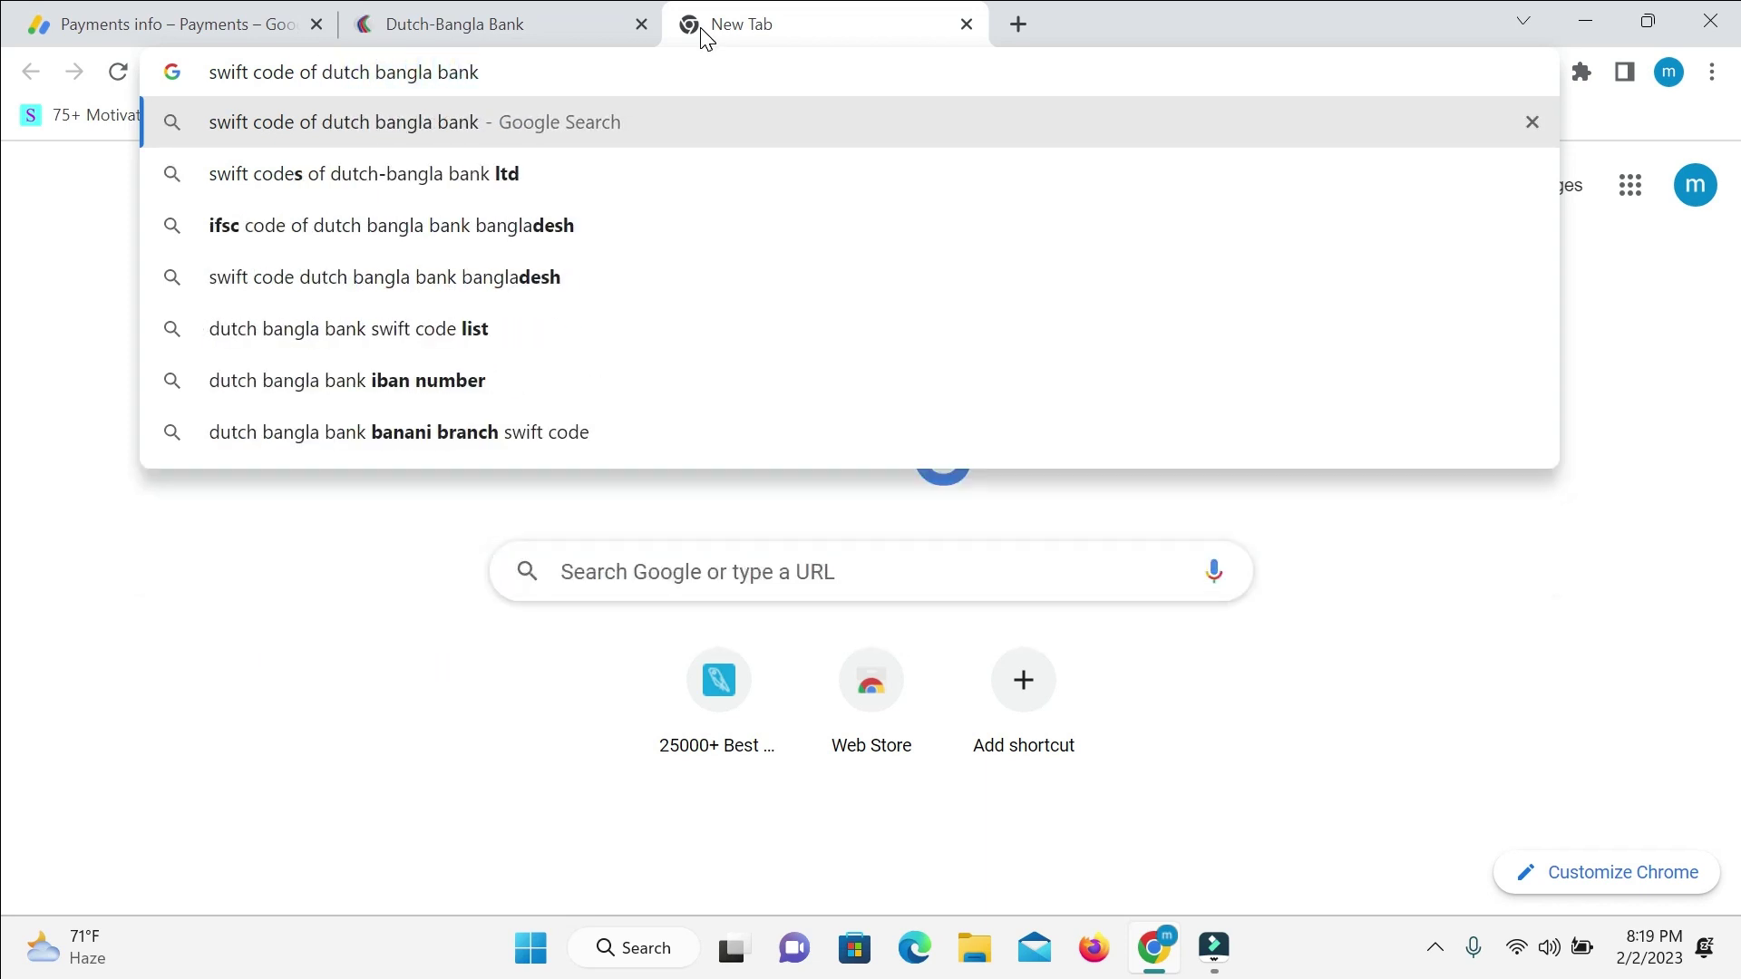
{"action": "key", "text": "Return"}
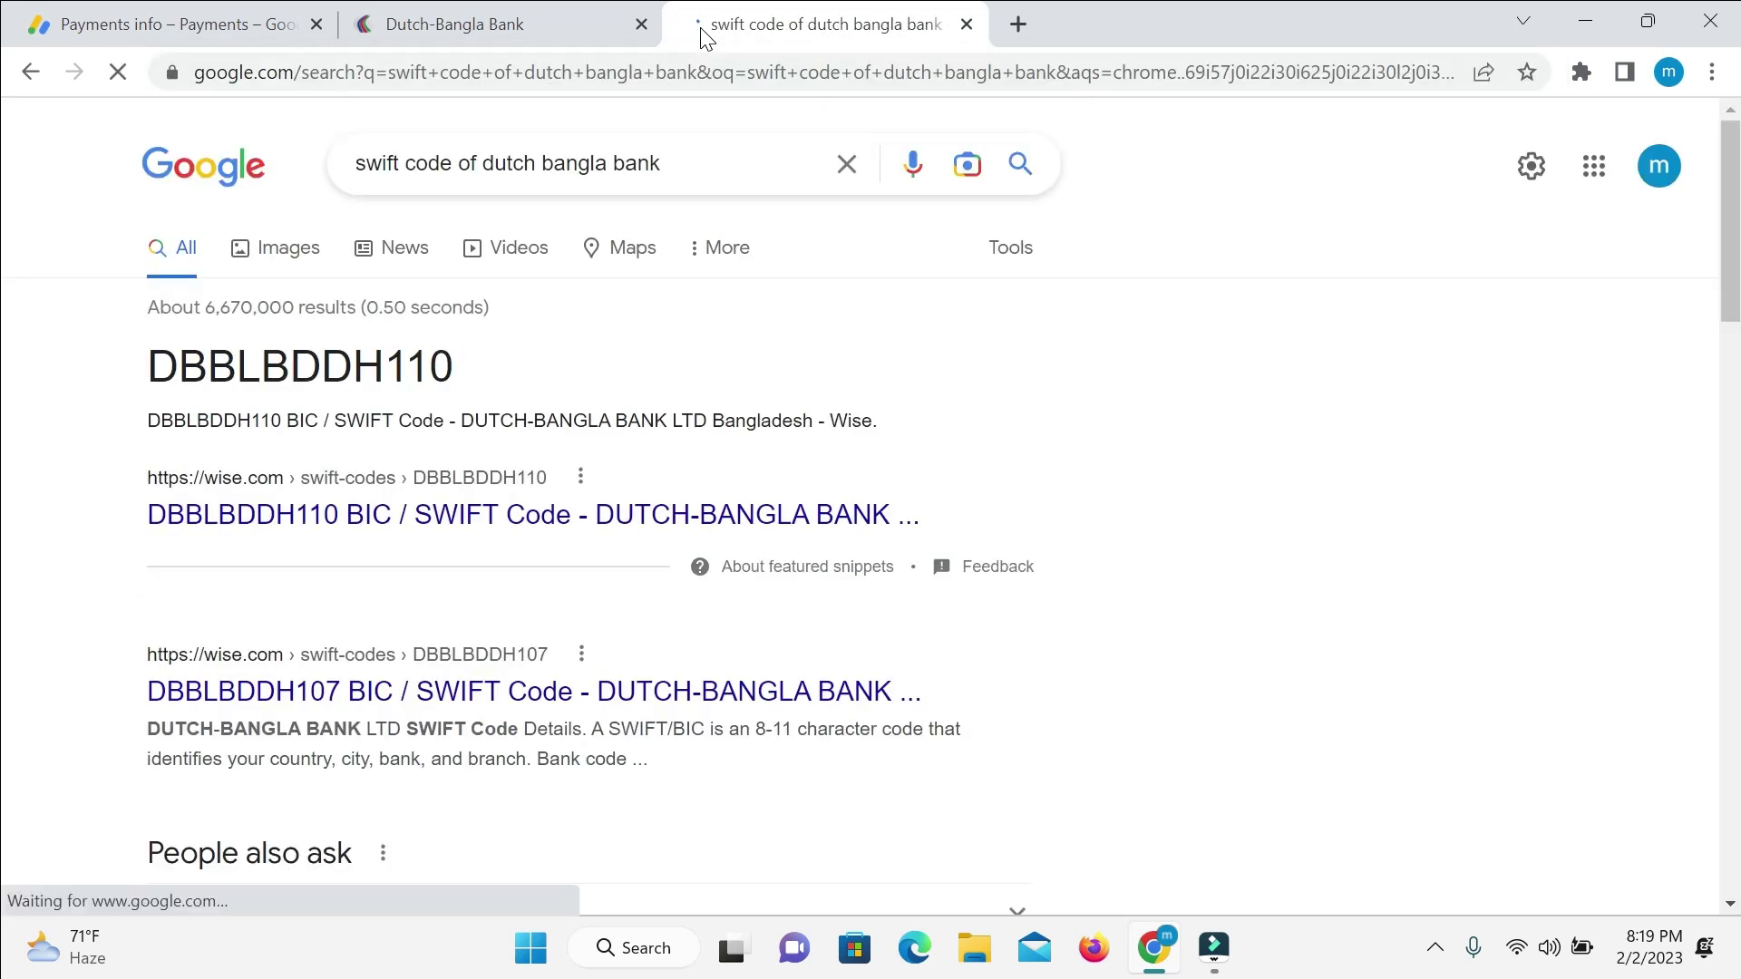
{"action": "left_click_drag", "start_coordinate": [109, 369], "coordinate": [455, 367]}
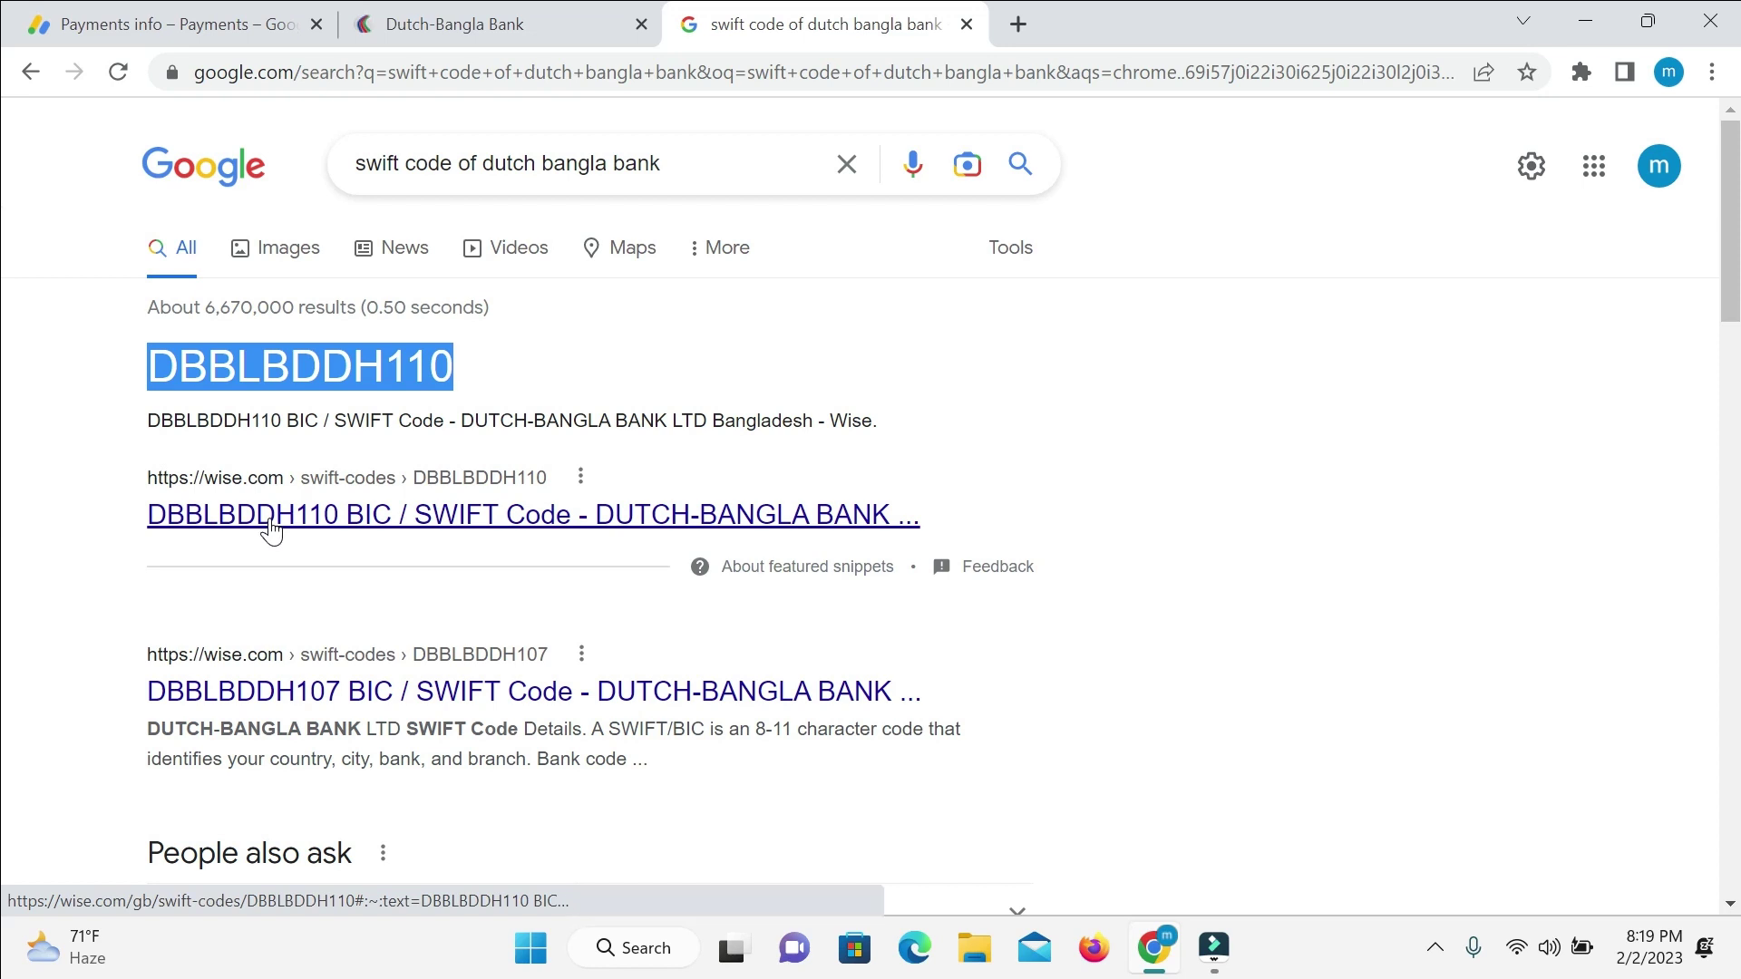
{"action": "left_click", "coordinate": [123, 492]}
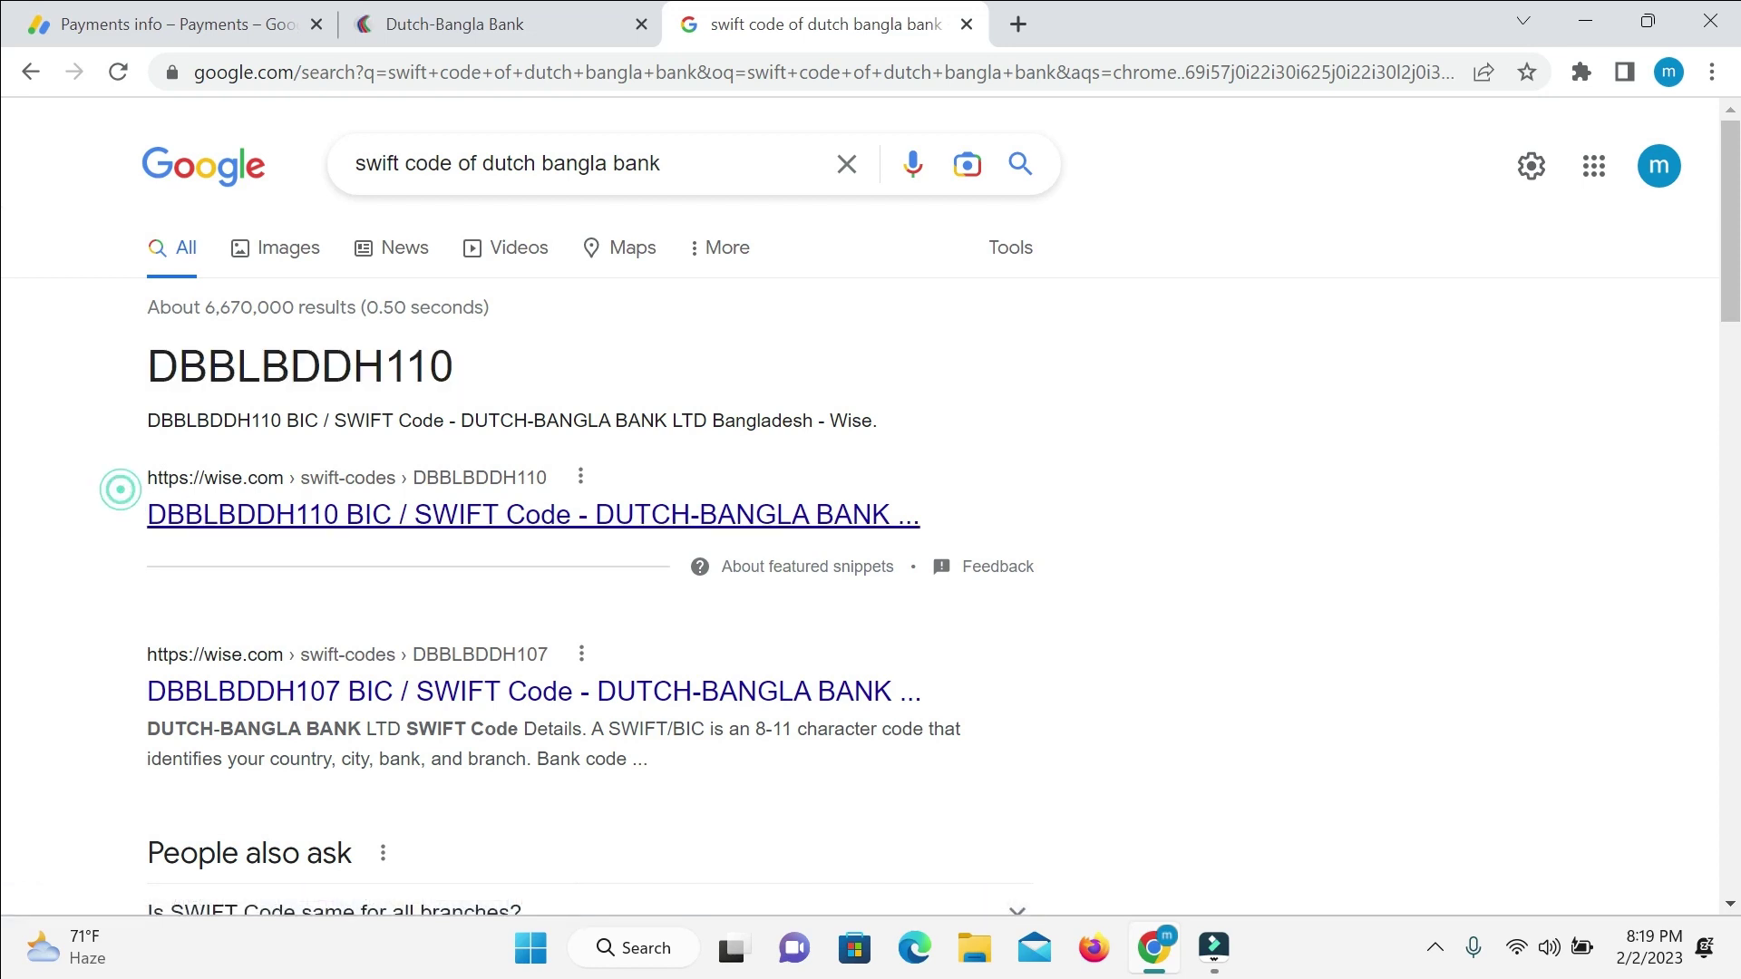
{"action": "left_click", "coordinate": [468, 520]}
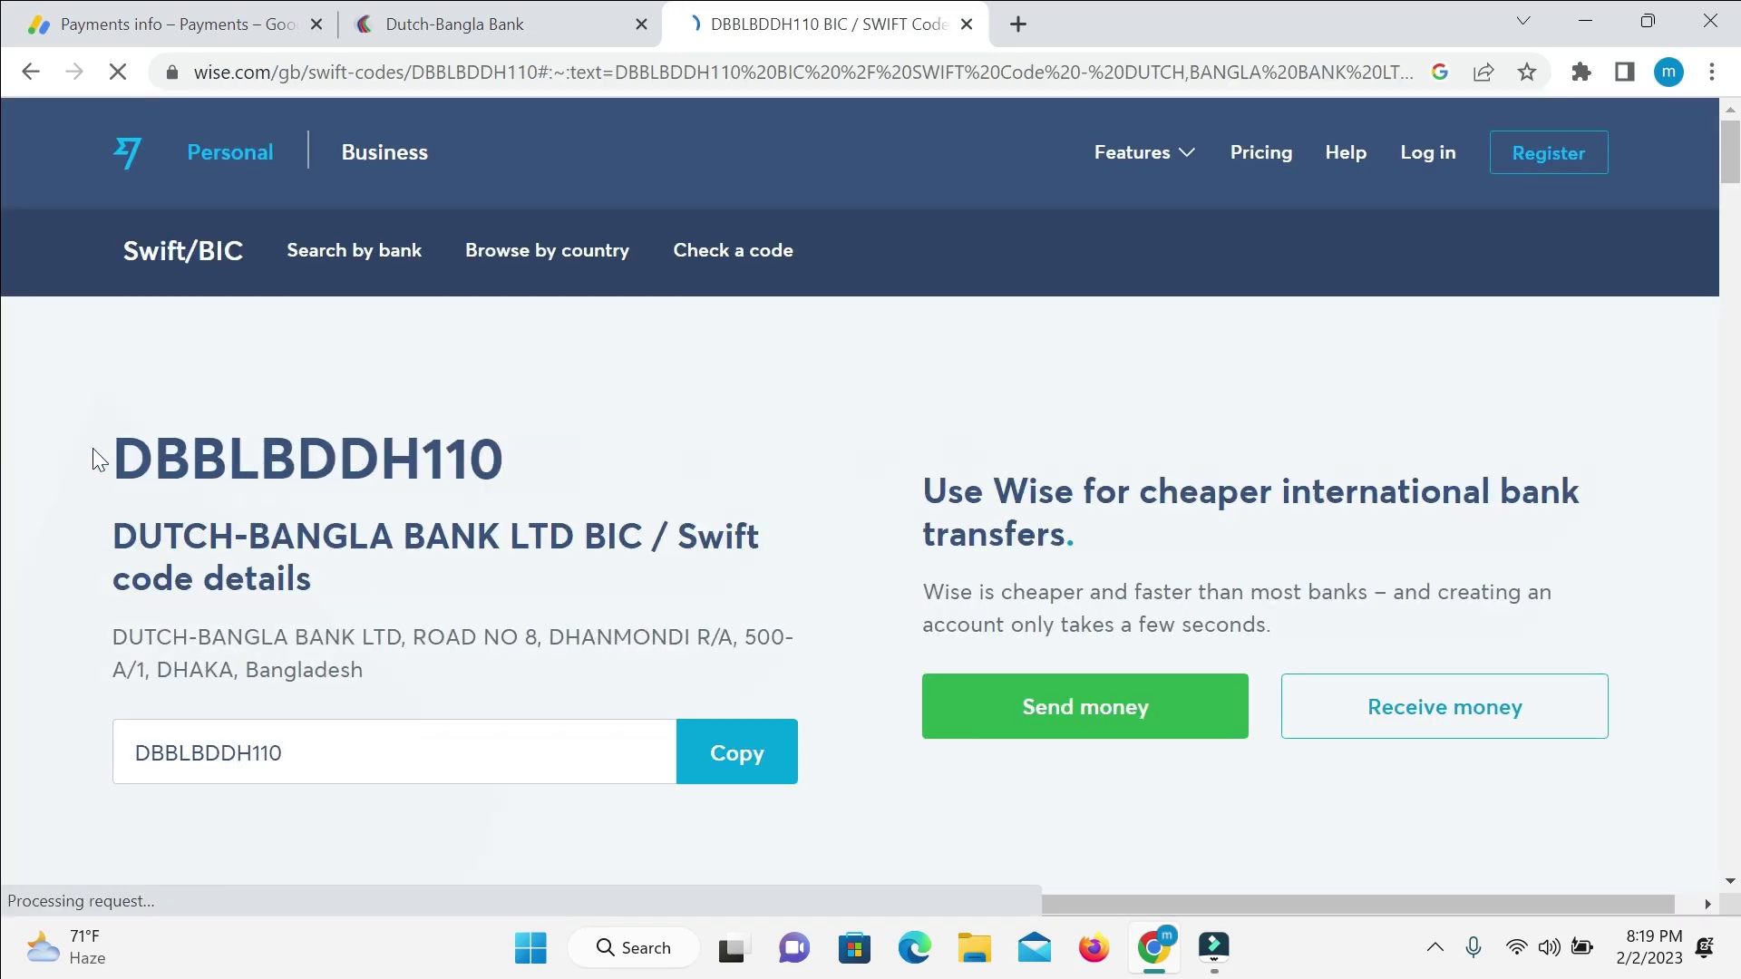
Copy the SWIFT code DBBLBDDH110 from the heading of the Wise page.
{"action": "left_click_drag", "start_coordinate": [111, 453], "coordinate": [524, 459]}
{"action": "left_click", "coordinate": [586, 391]}
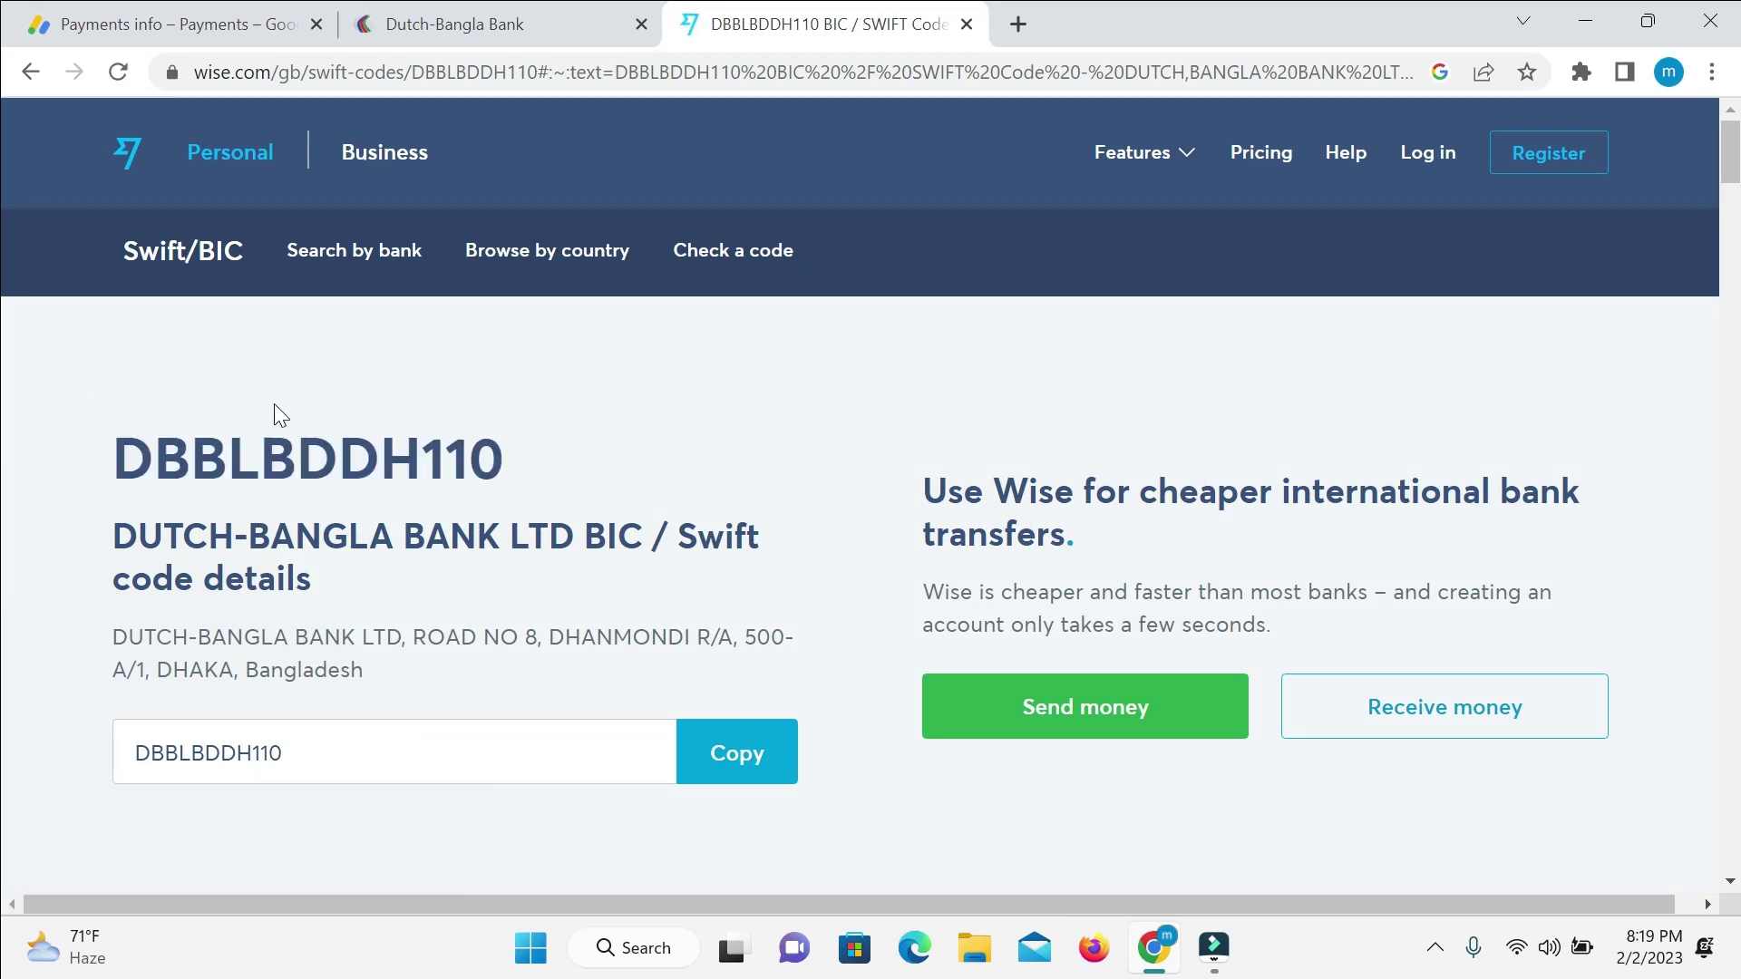
{"action": "left_click_drag", "start_coordinate": [118, 434], "coordinate": [517, 465]}
{"action": "key", "text": "ctrl+c"}
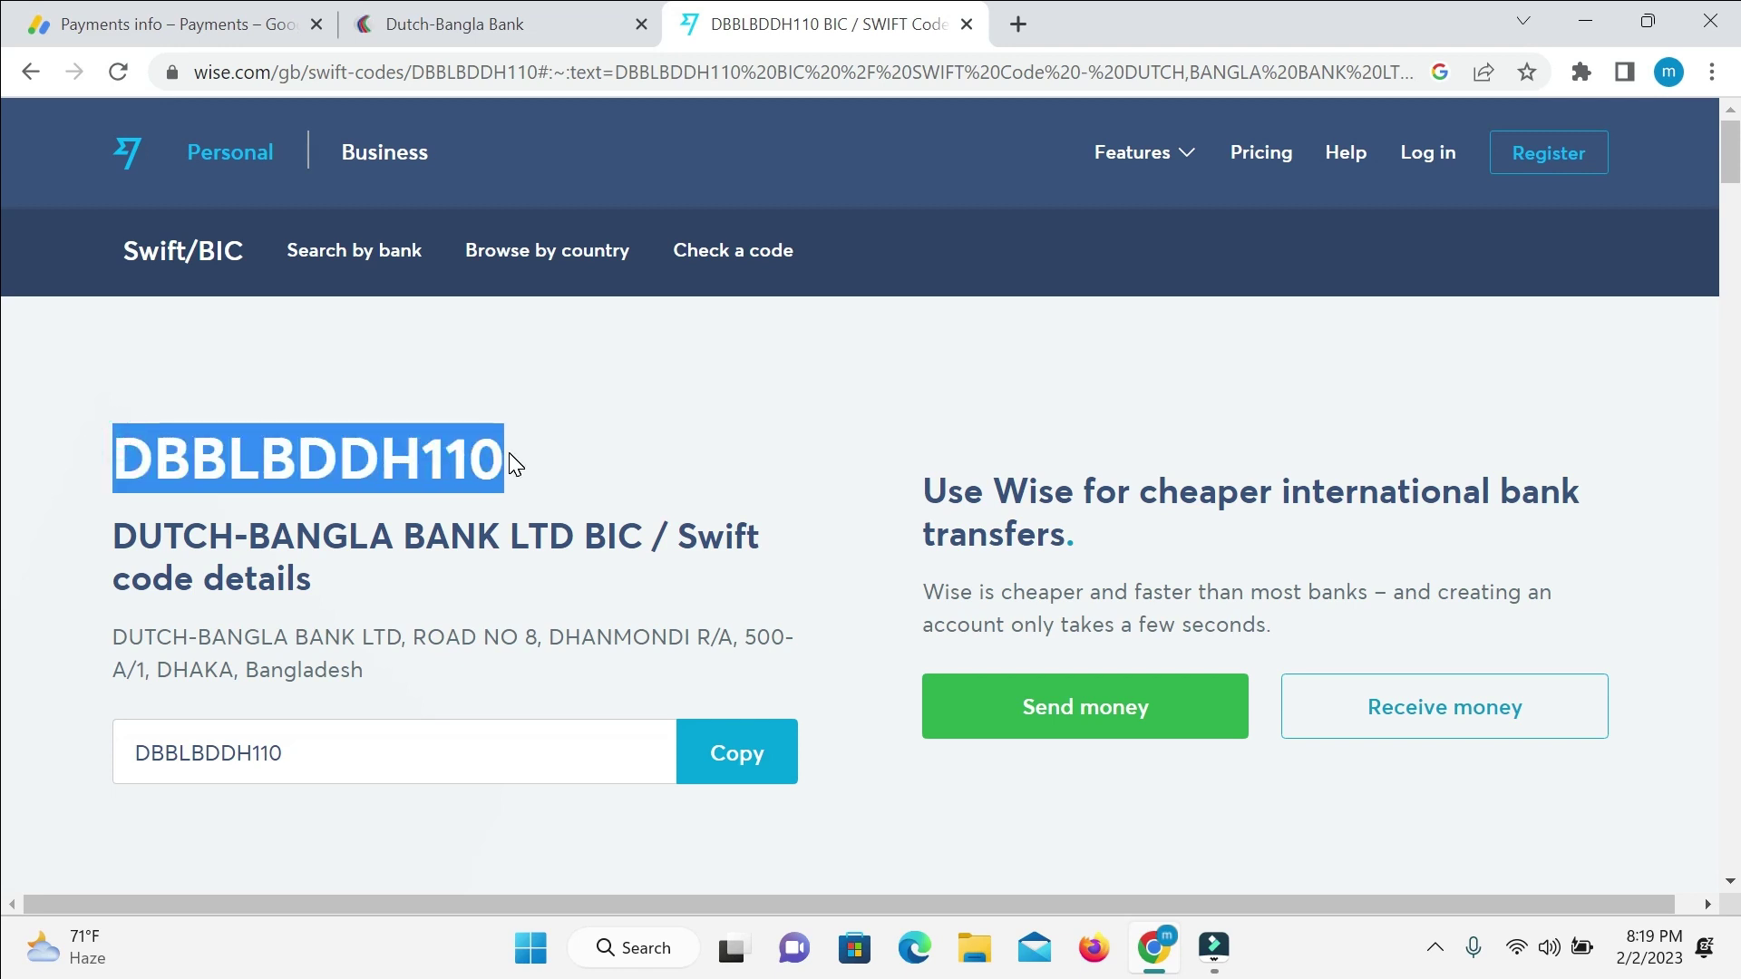
Return to the AdSense wire transfer form and paste DBBLBDDH110 as the SWIFT BIC.
{"action": "left_click", "coordinate": [227, 23]}
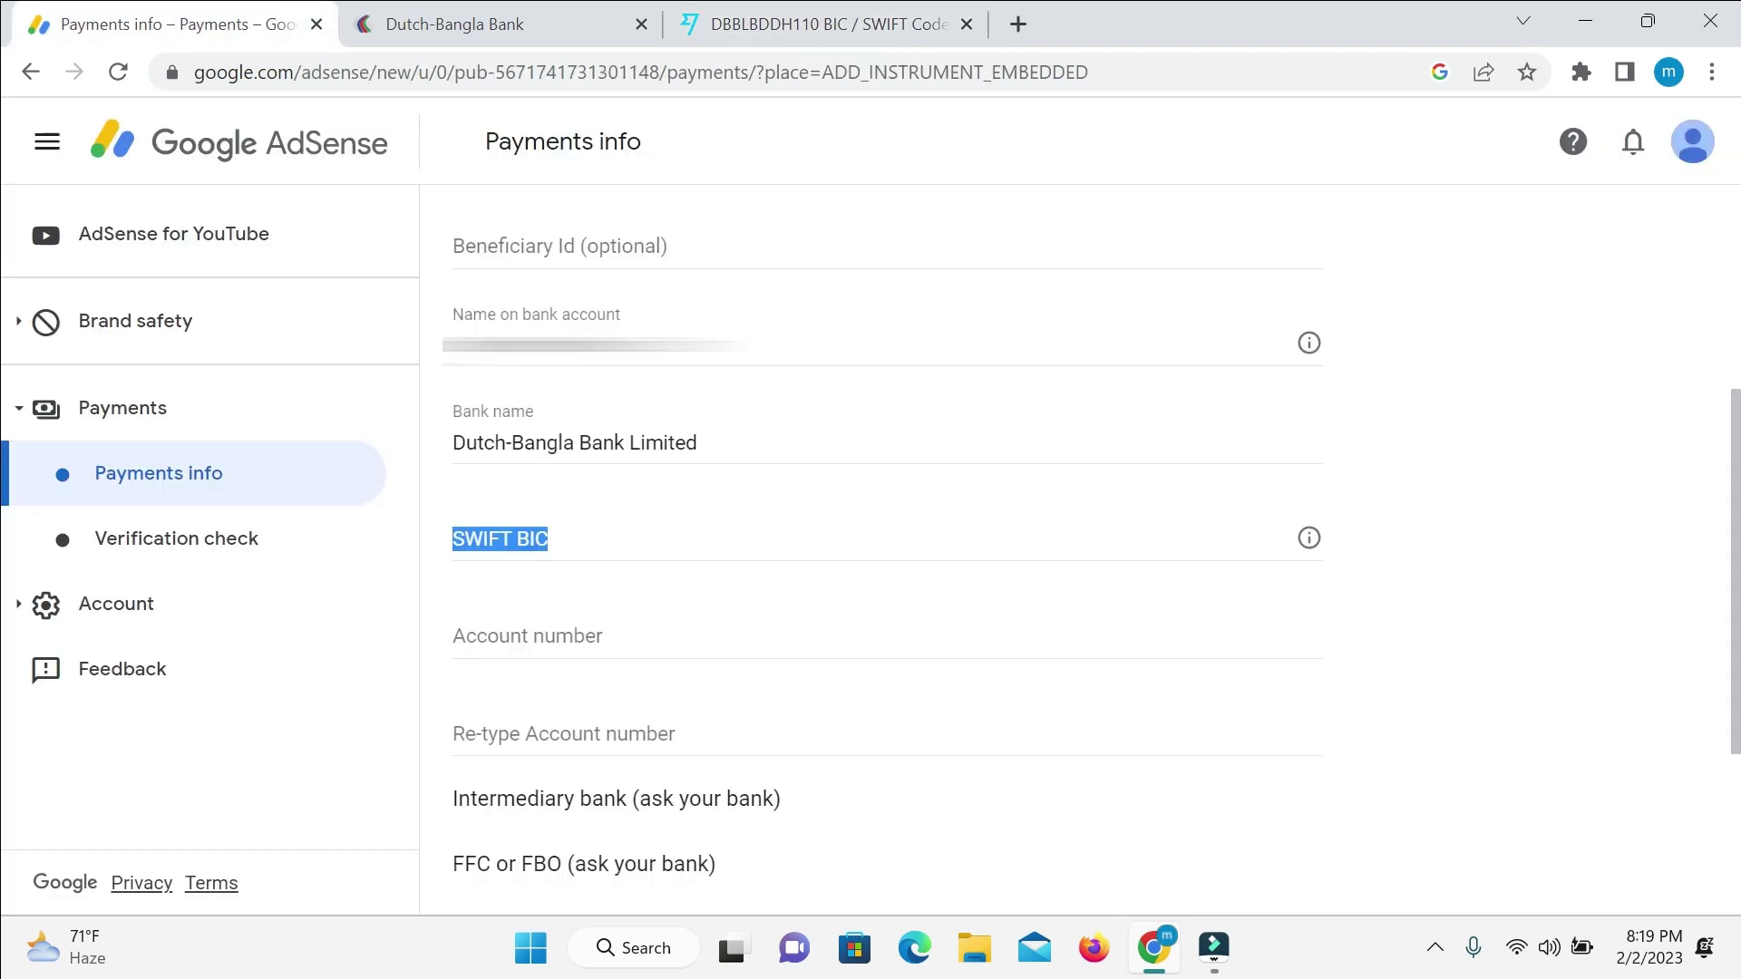
{"action": "left_click", "coordinate": [691, 548]}
{"action": "key", "text": "ctrl+v"}
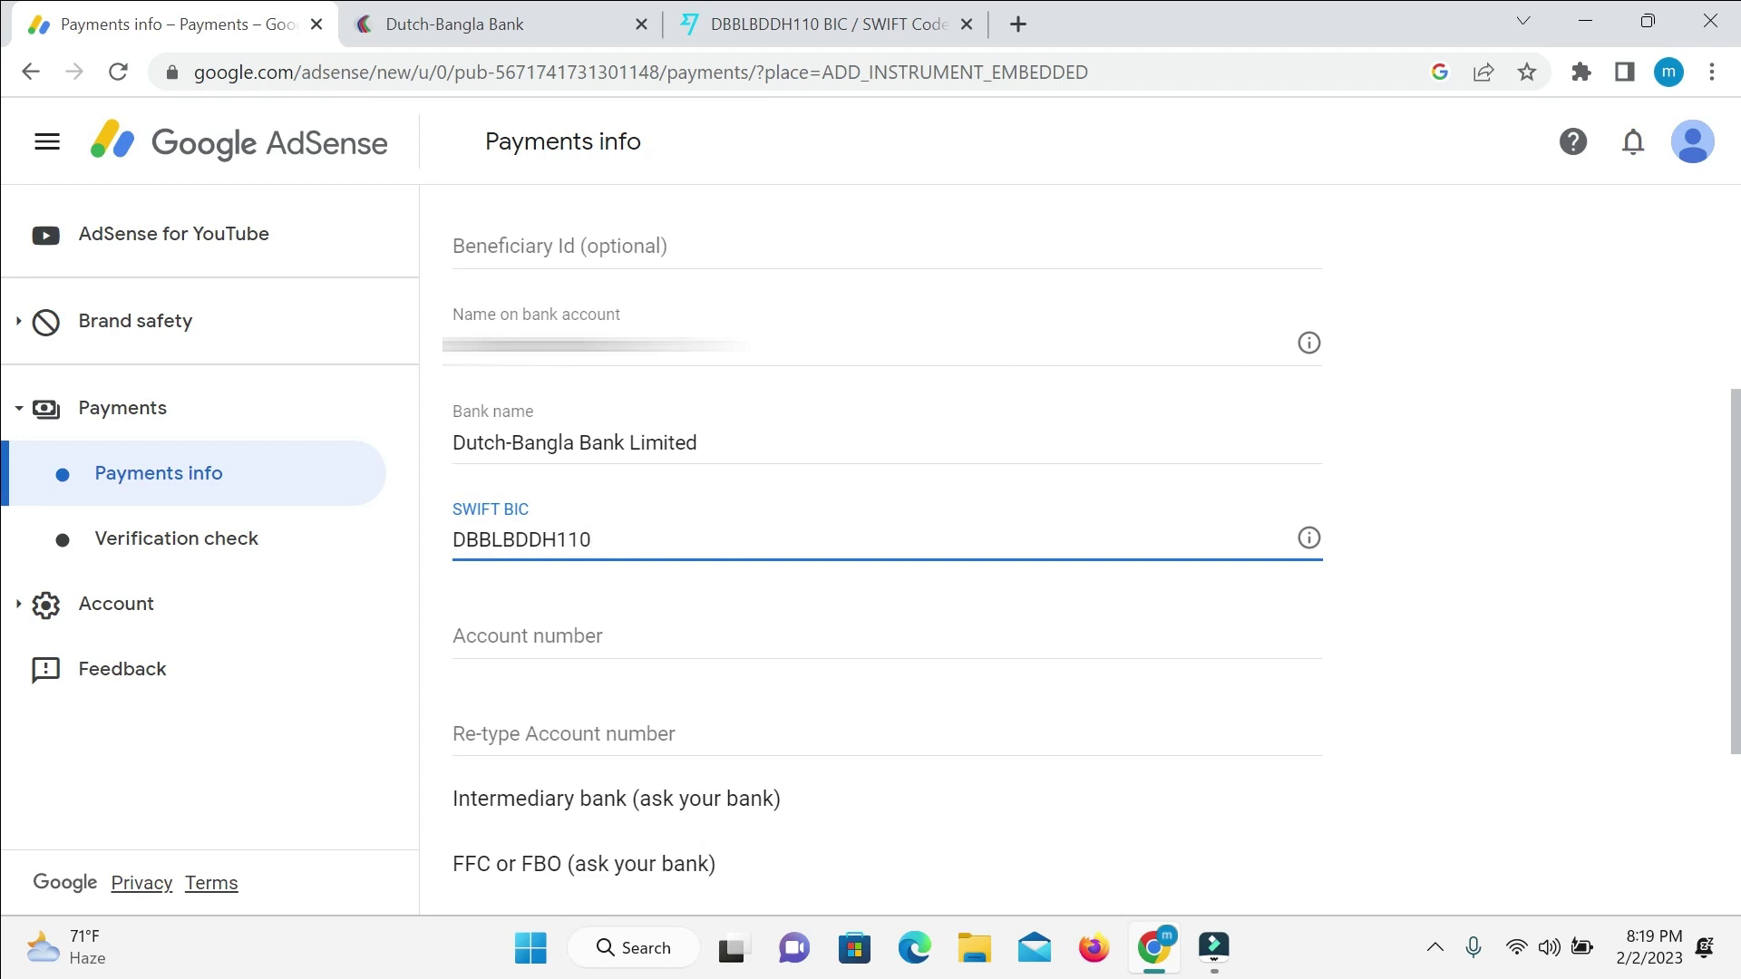
Enter the bank account number in the wire transfer form and copy it into the account number confirmation field.
{"action": "left_click", "coordinate": [607, 629]}
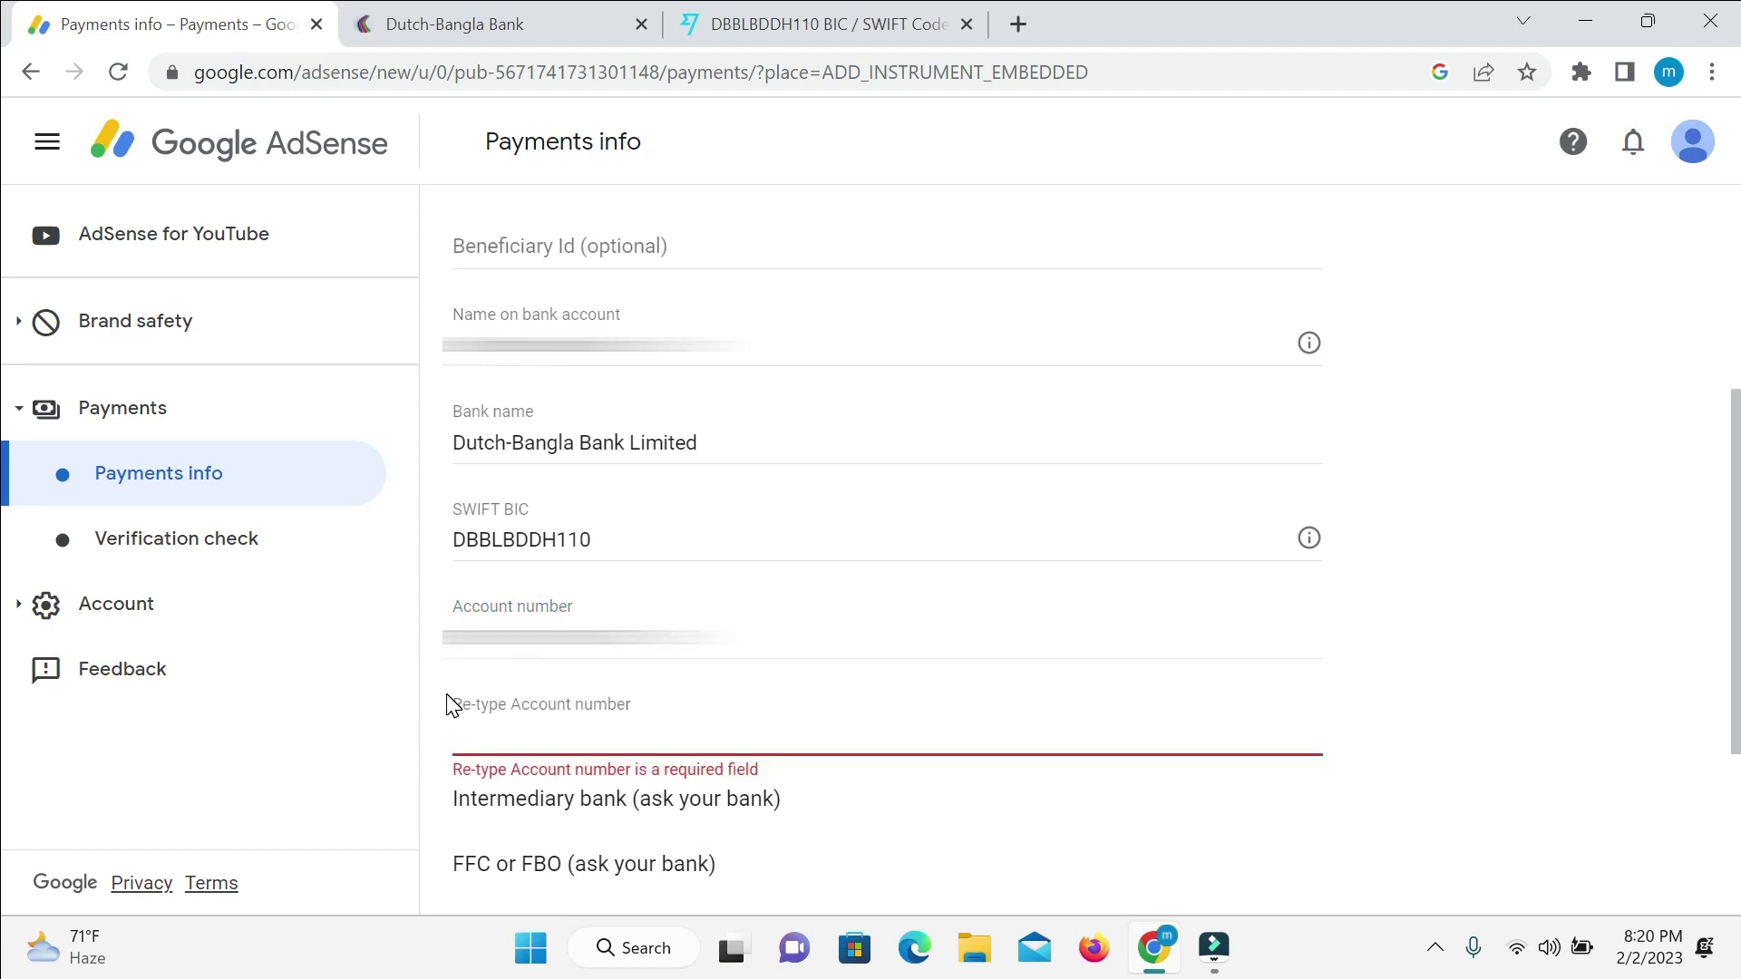
{"action": "left_click_drag", "start_coordinate": [453, 708], "coordinate": [619, 708]}
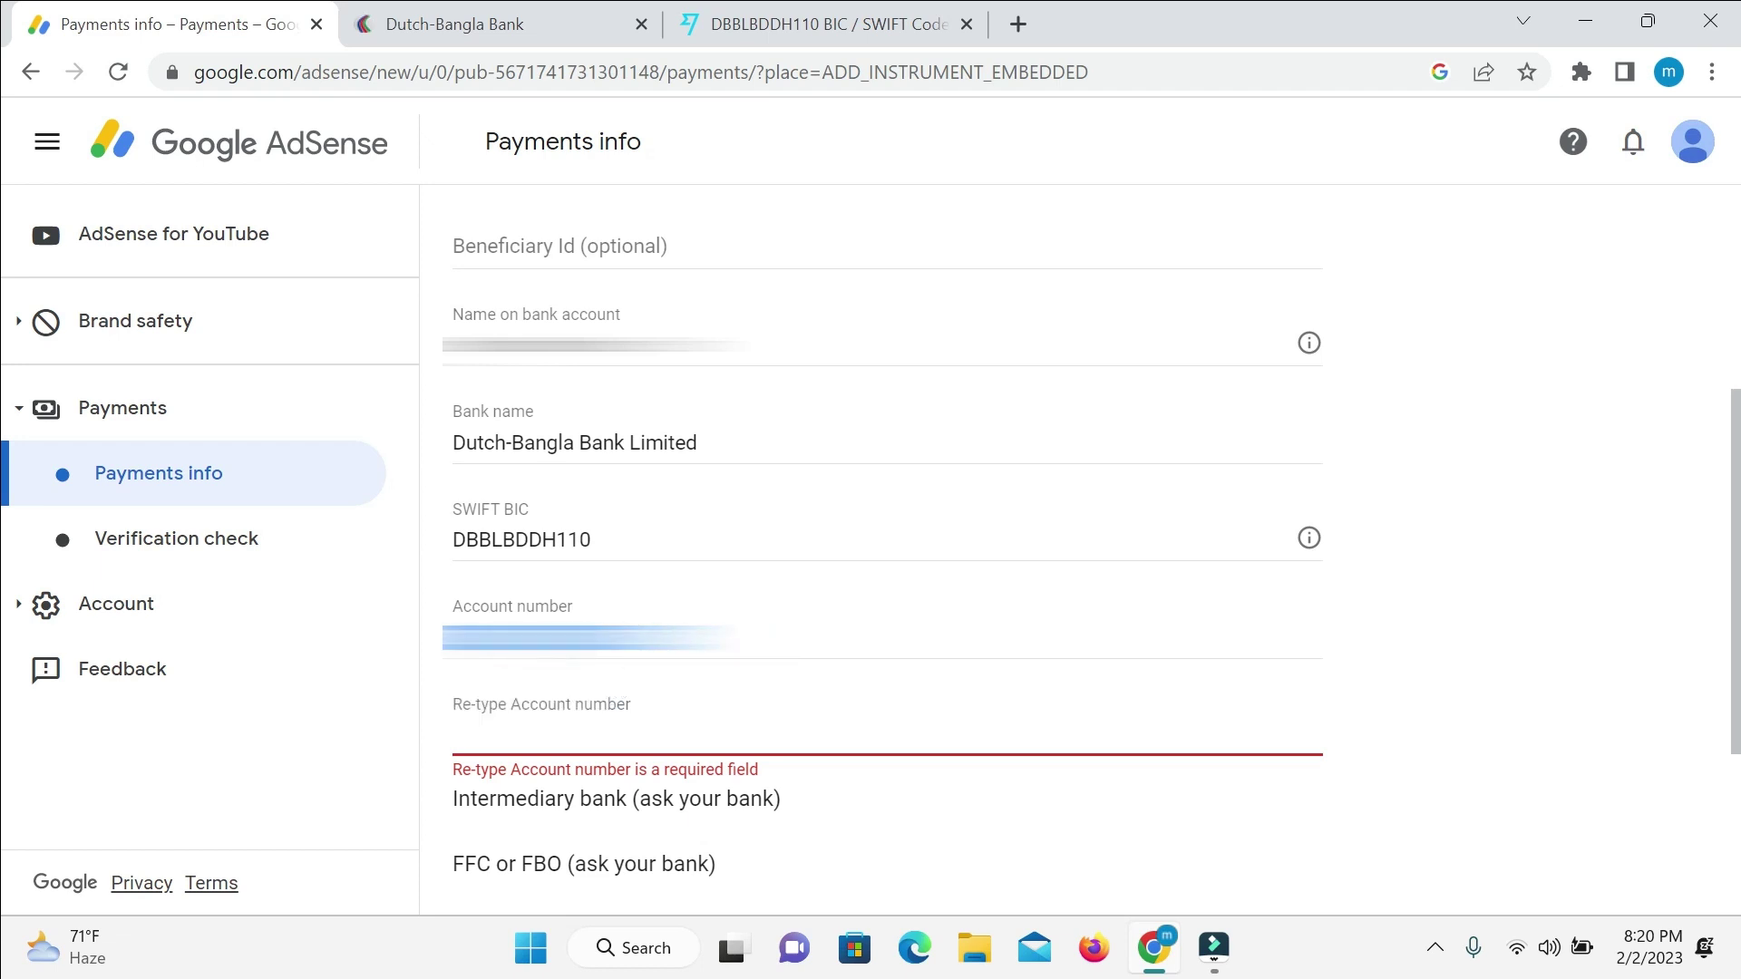
{"action": "left_click", "coordinate": [834, 646]}
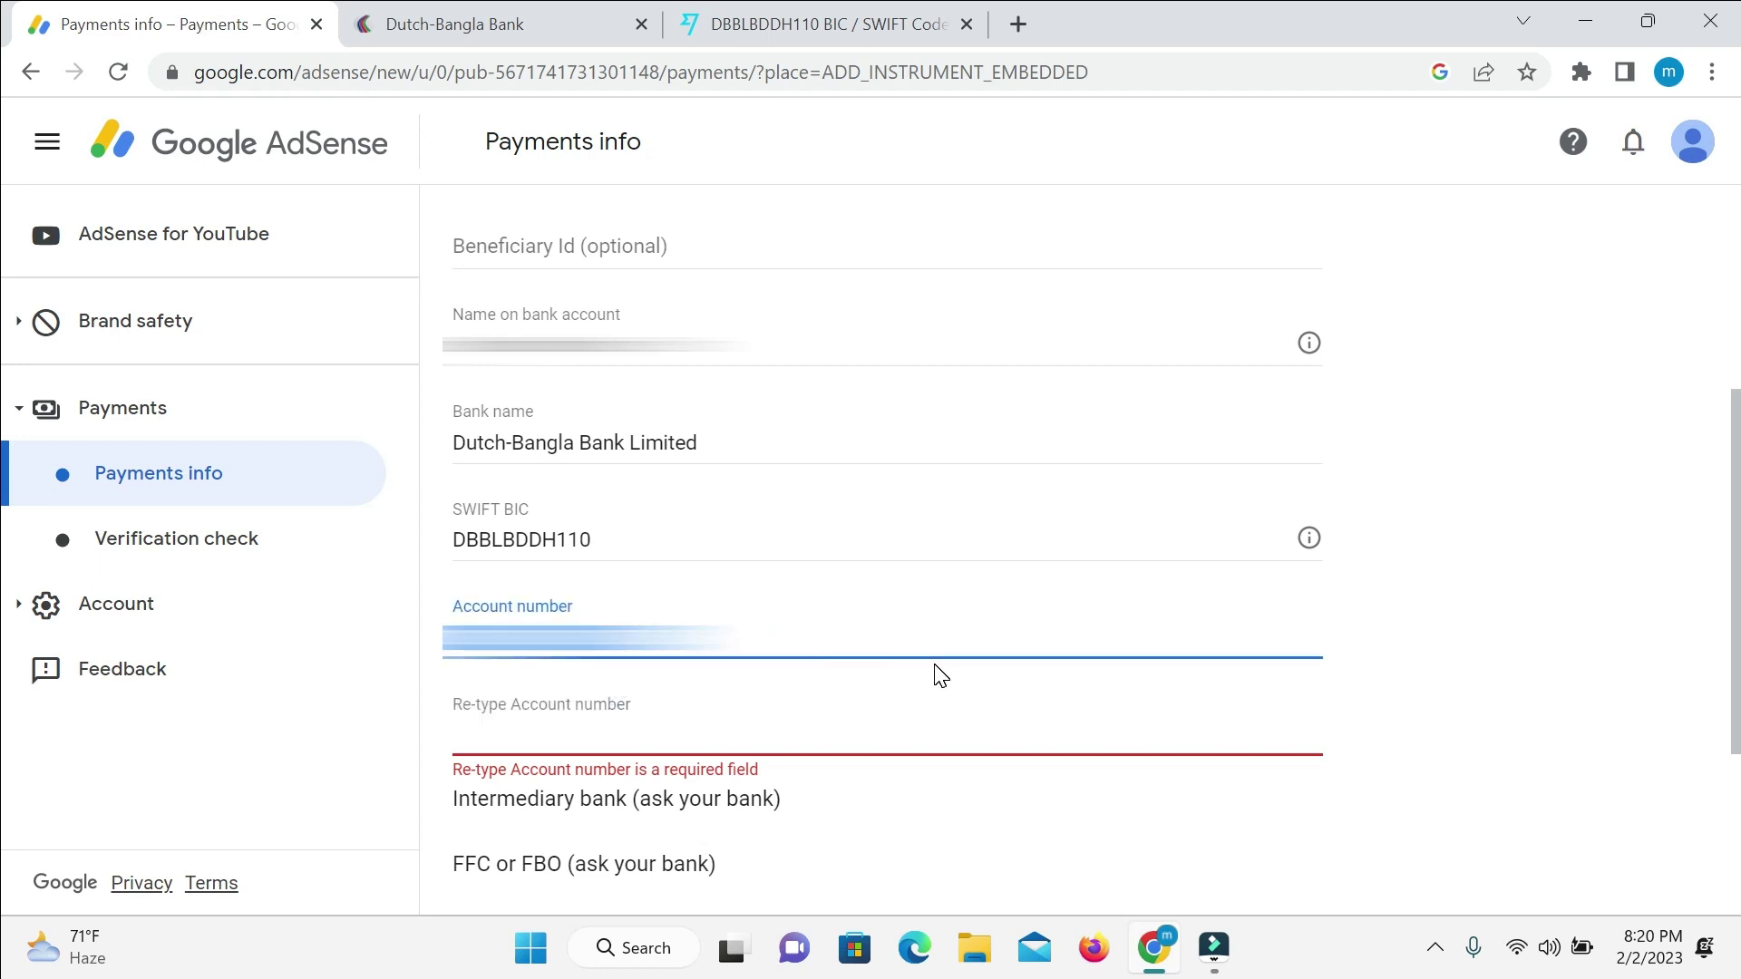
{"action": "key", "text": "ctrl+c"}
{"action": "key", "text": "Tab"}
{"action": "key", "text": "ctrl+v"}
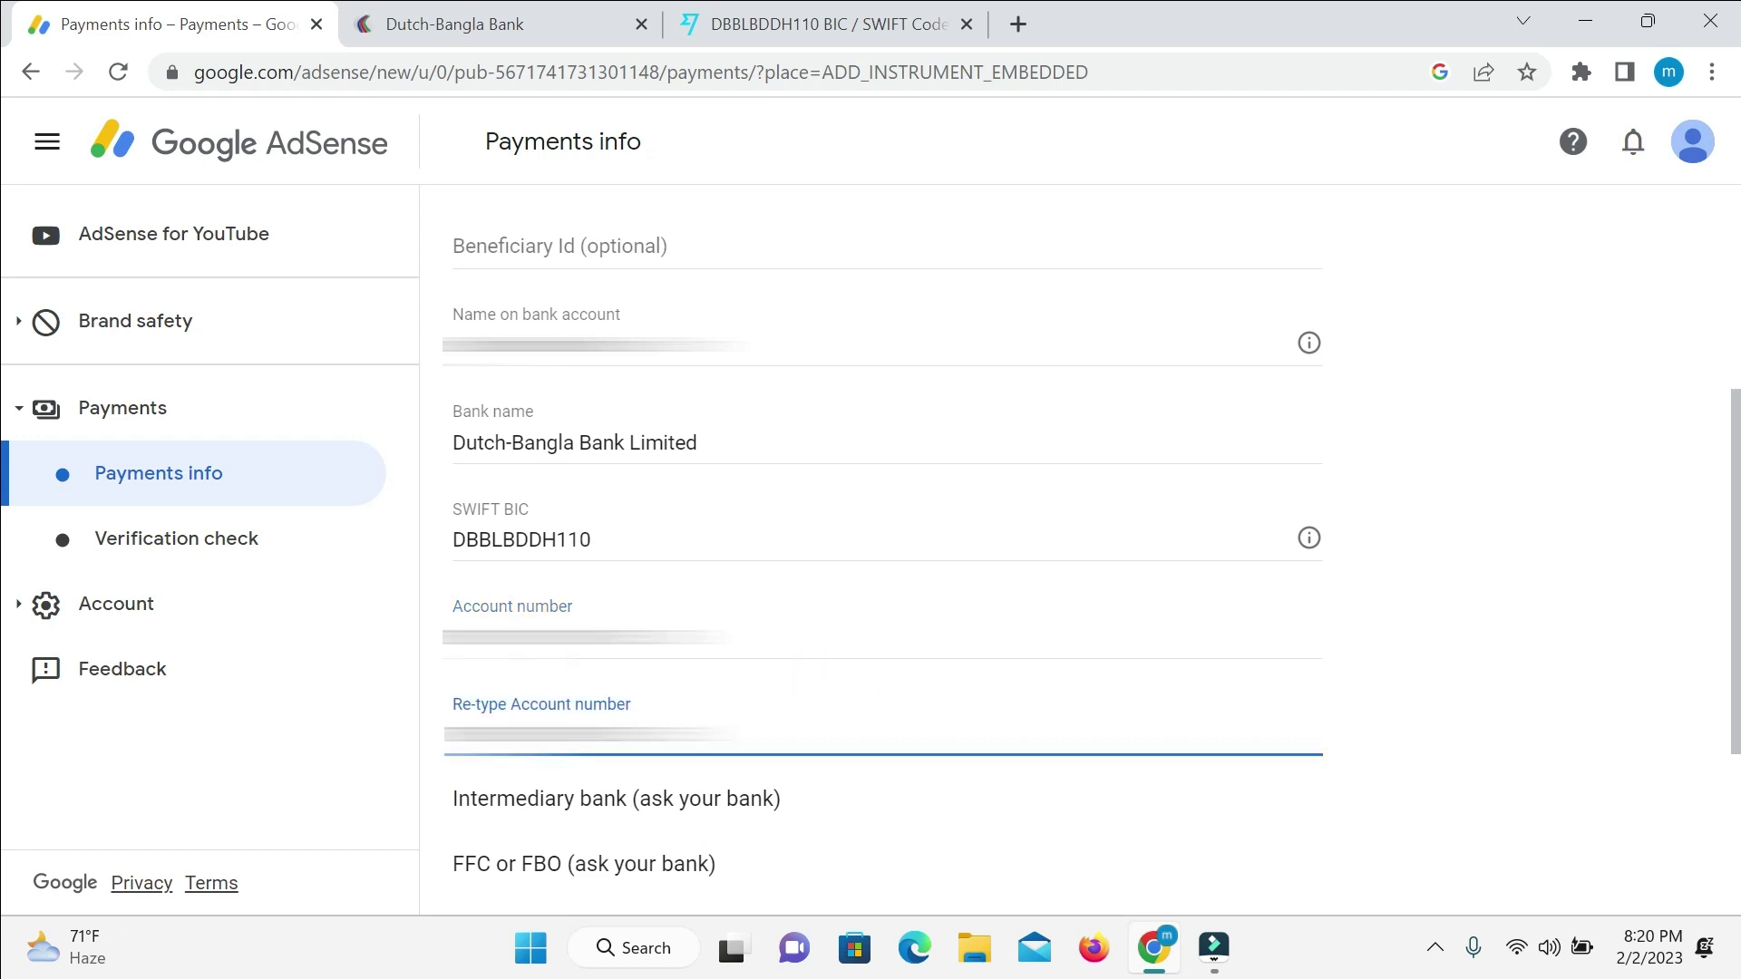
Review the completed wire transfer form and save the new payment method.
{"action": "scroll", "coordinate": [867, 710], "scroll_direction": "down", "scroll_amount": 3}
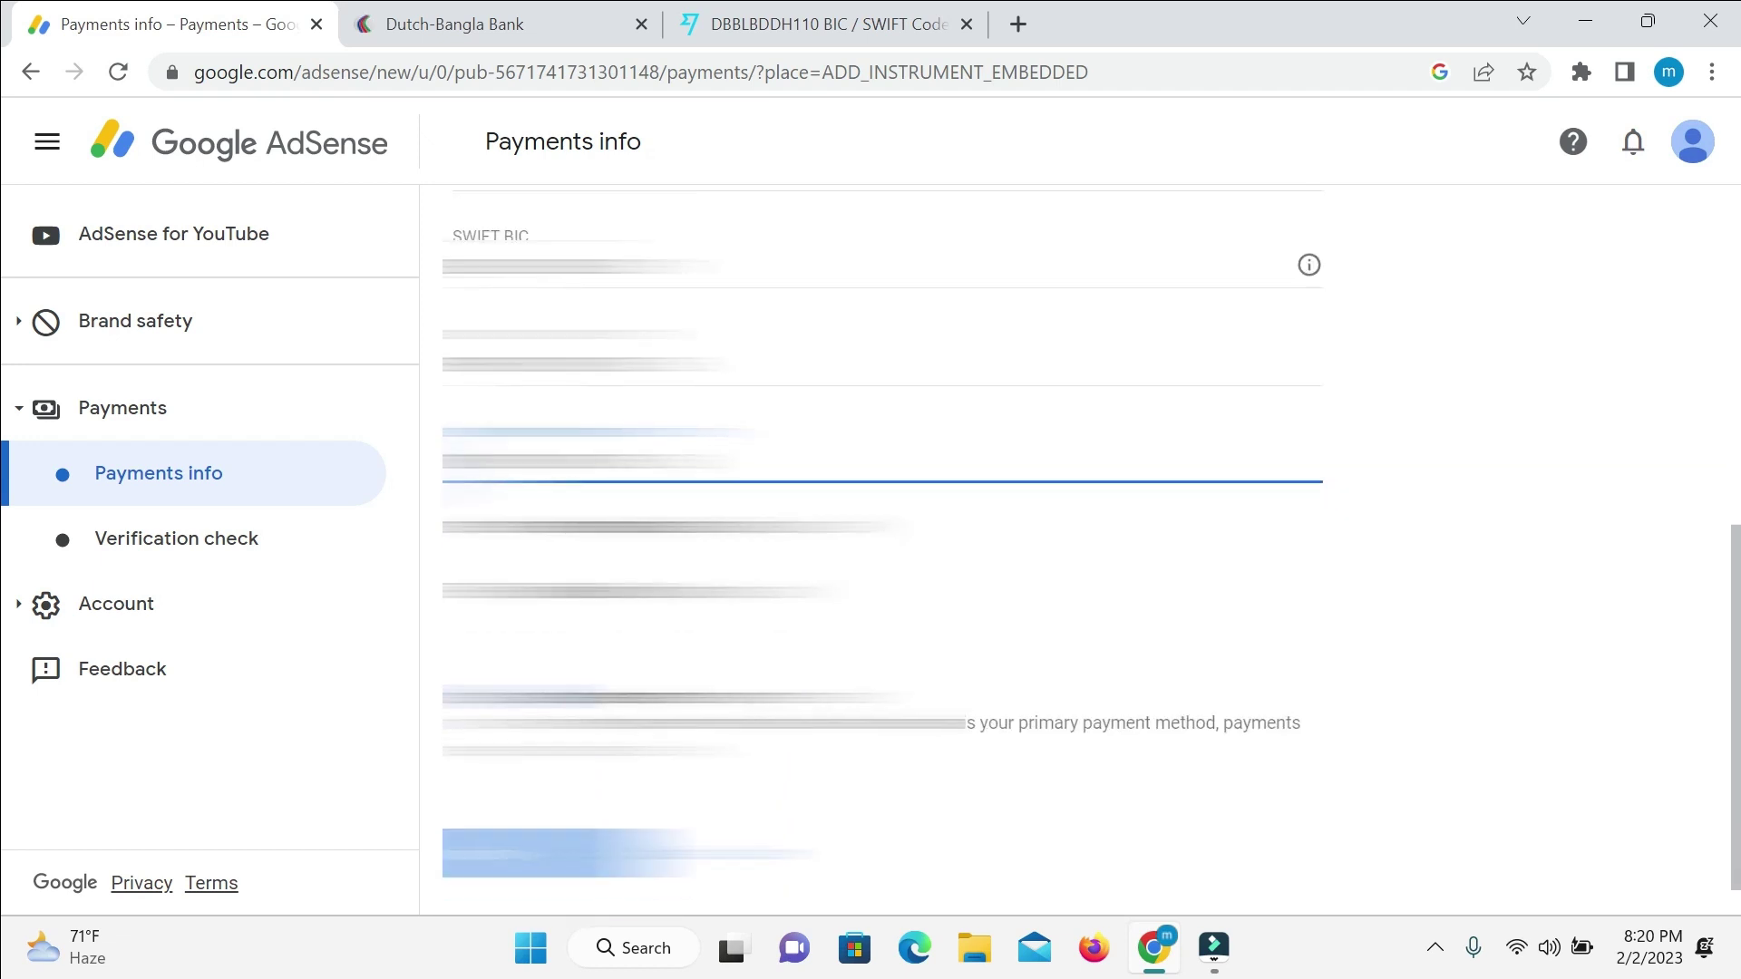
{"action": "scroll", "coordinate": [868, 710], "scroll_direction": "up", "scroll_amount": 6}
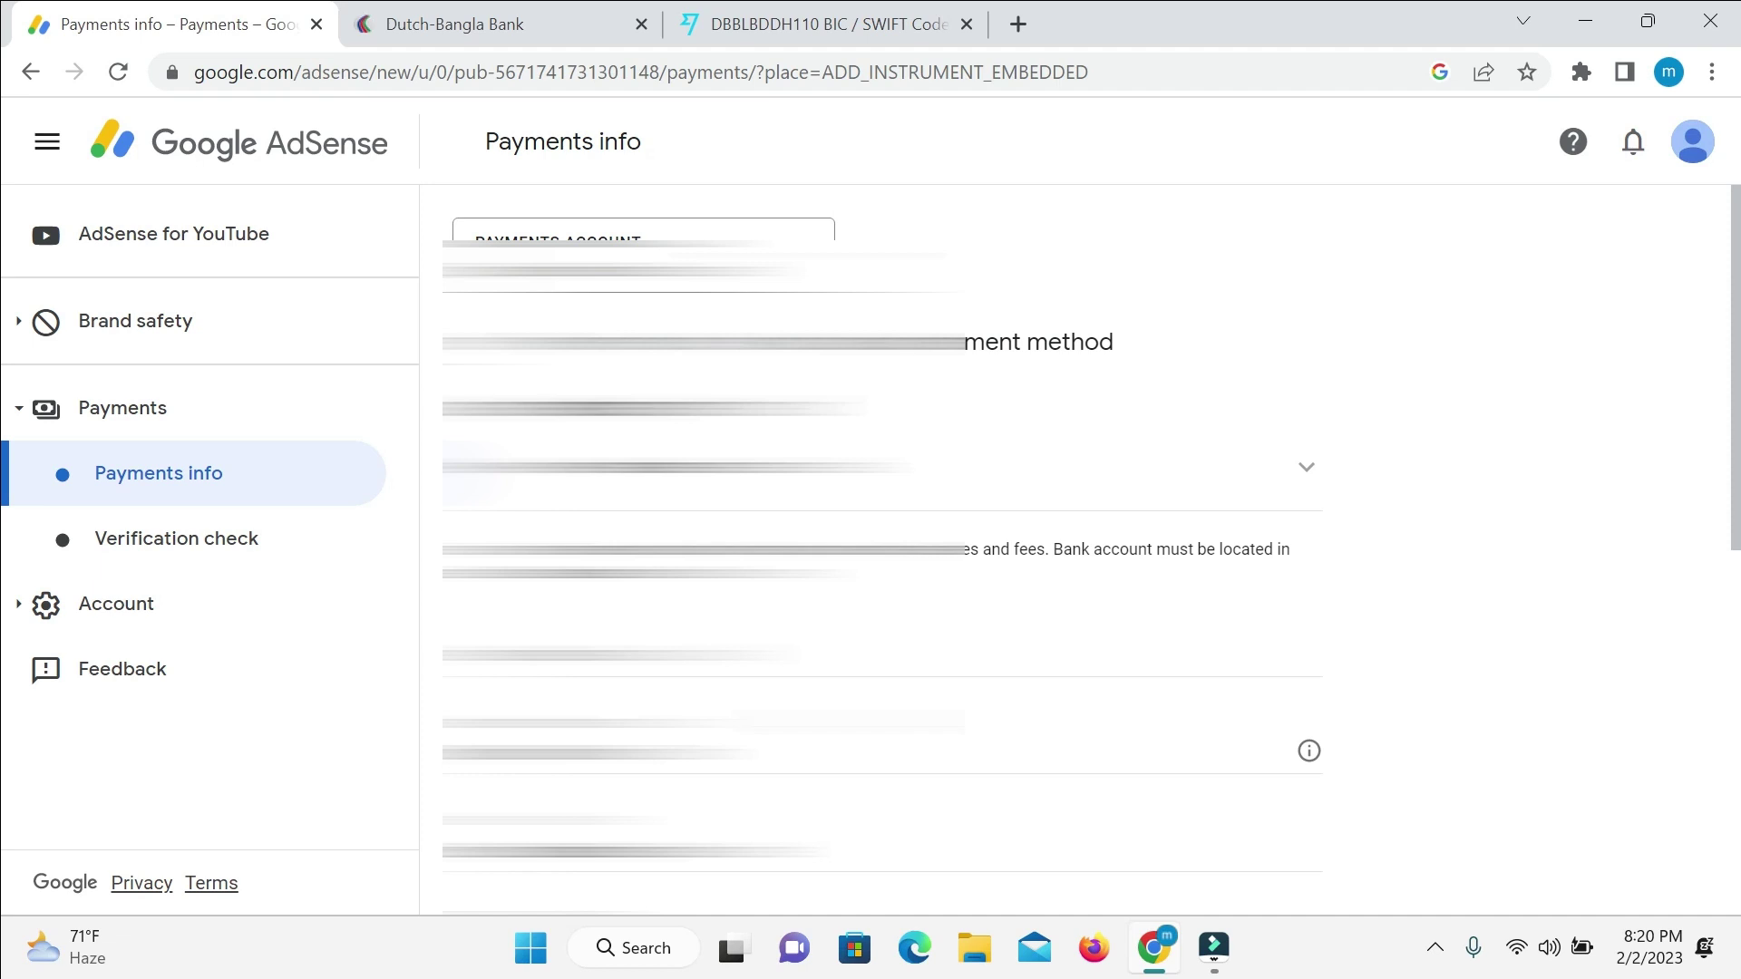
{"action": "scroll", "coordinate": [868, 710], "scroll_direction": "down", "scroll_amount": 2}
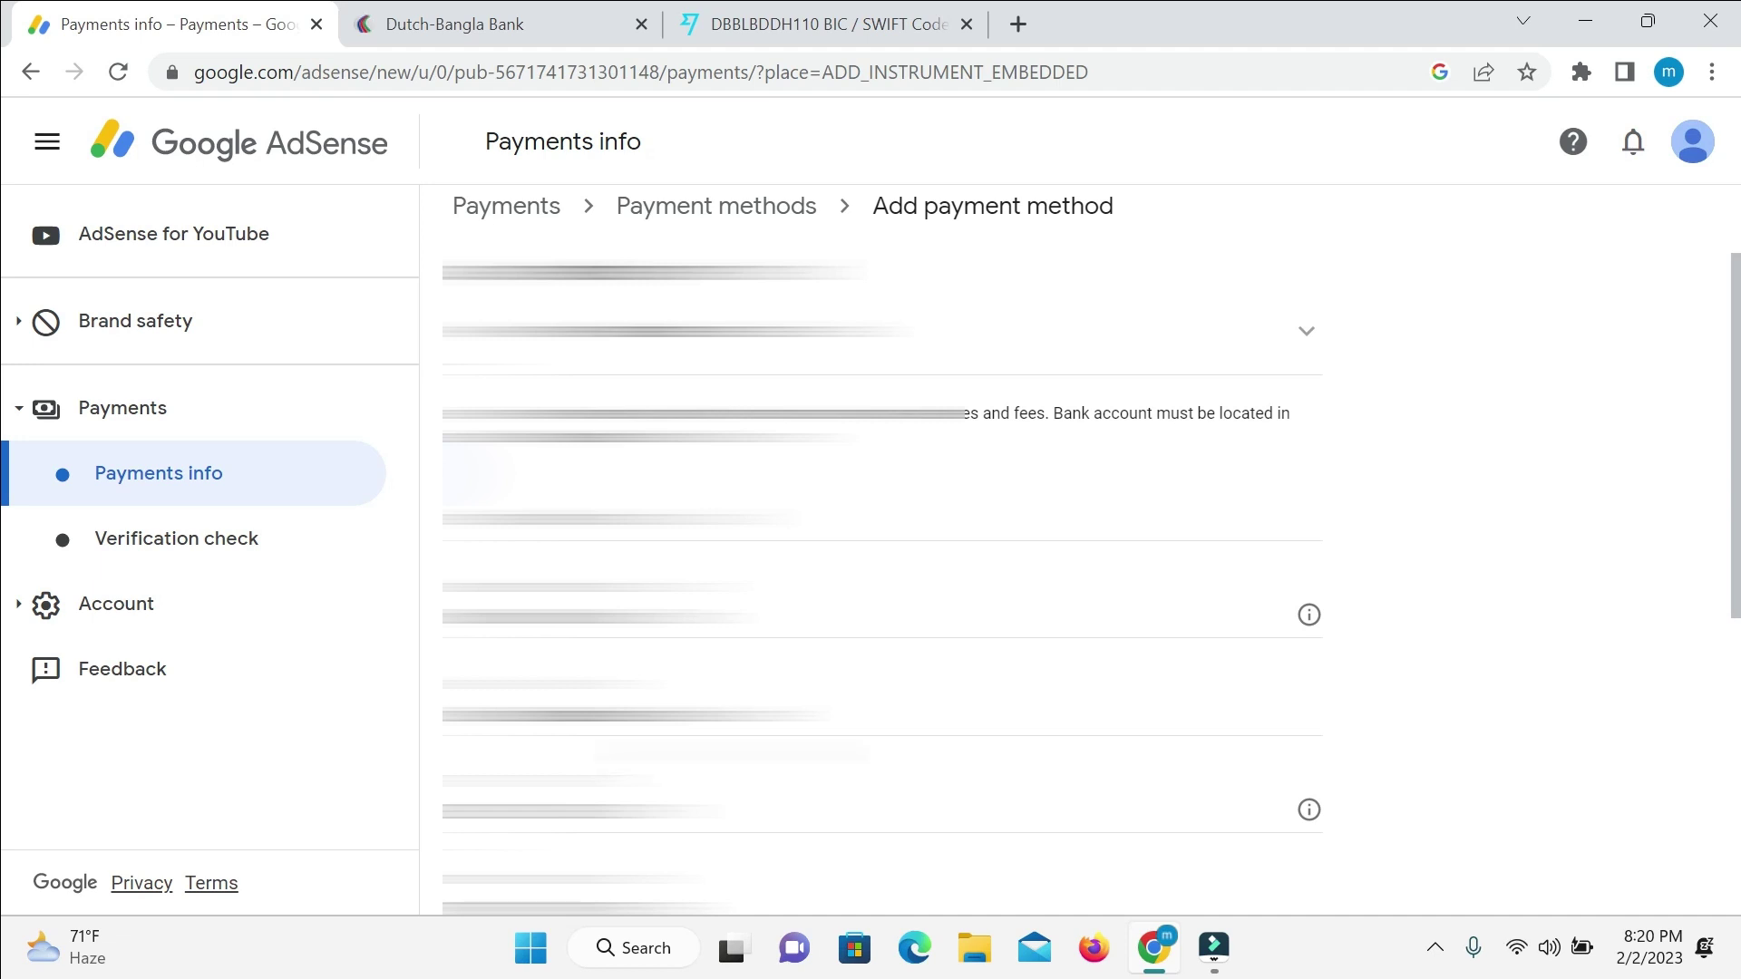
{"action": "scroll", "coordinate": [722, 750], "scroll_direction": "down", "scroll_amount": 5}
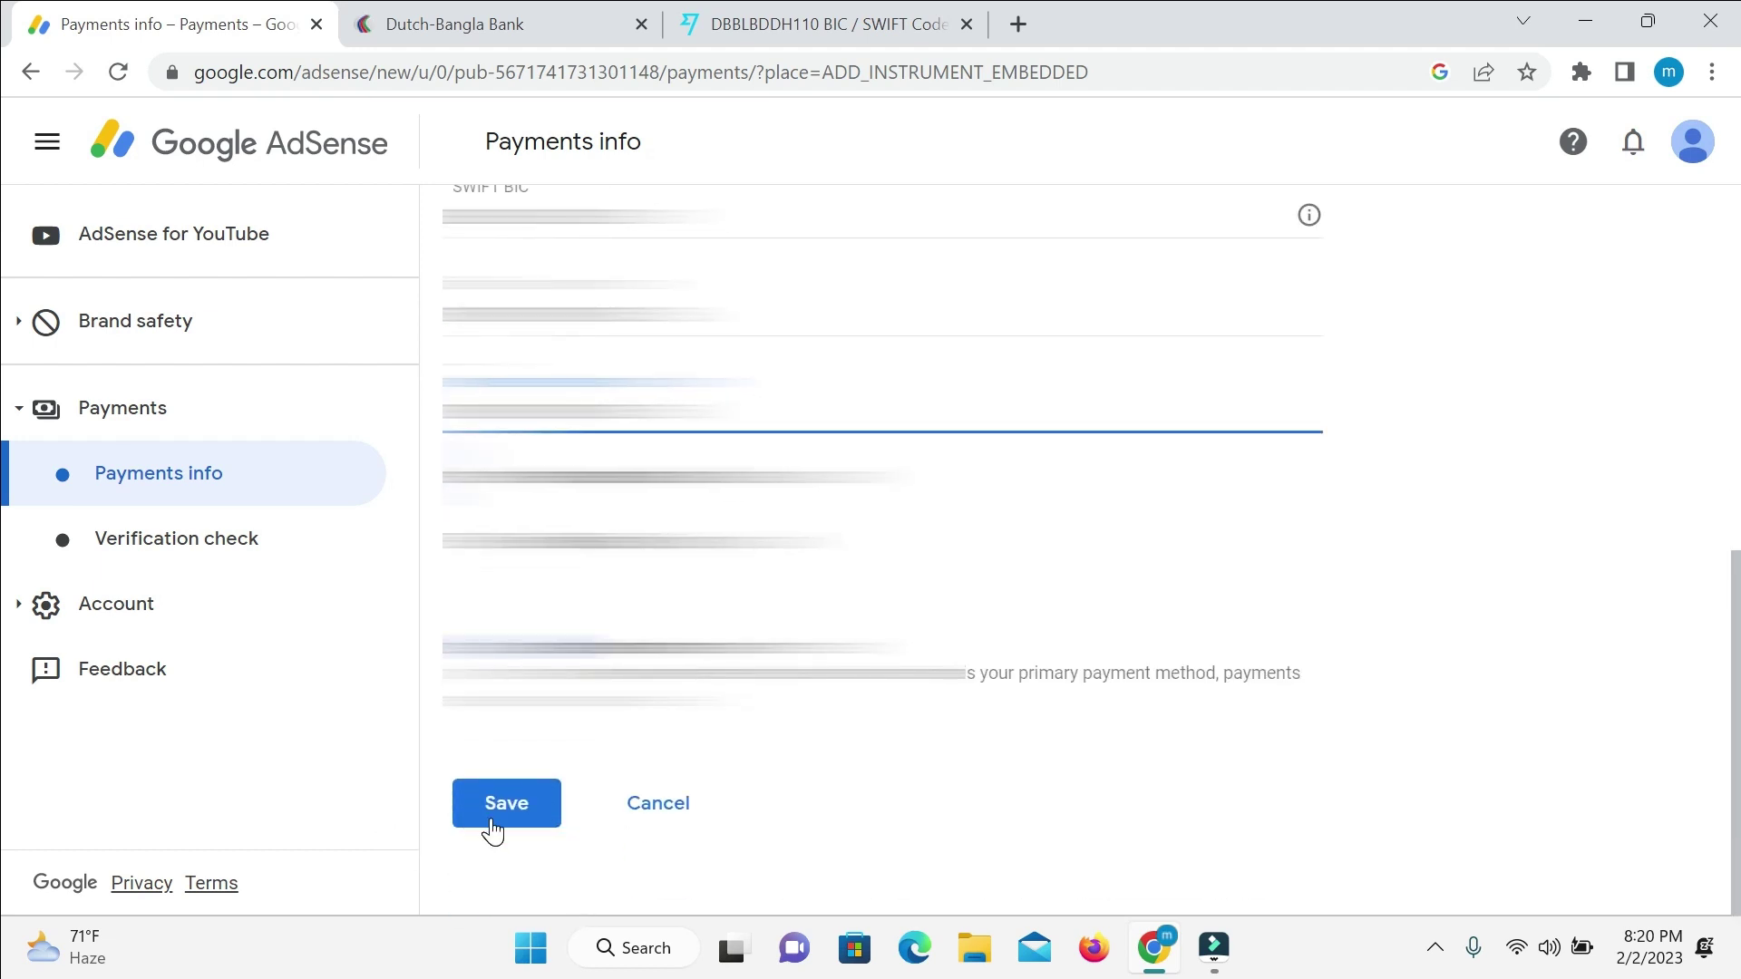
{"action": "left_click", "coordinate": [500, 819]}
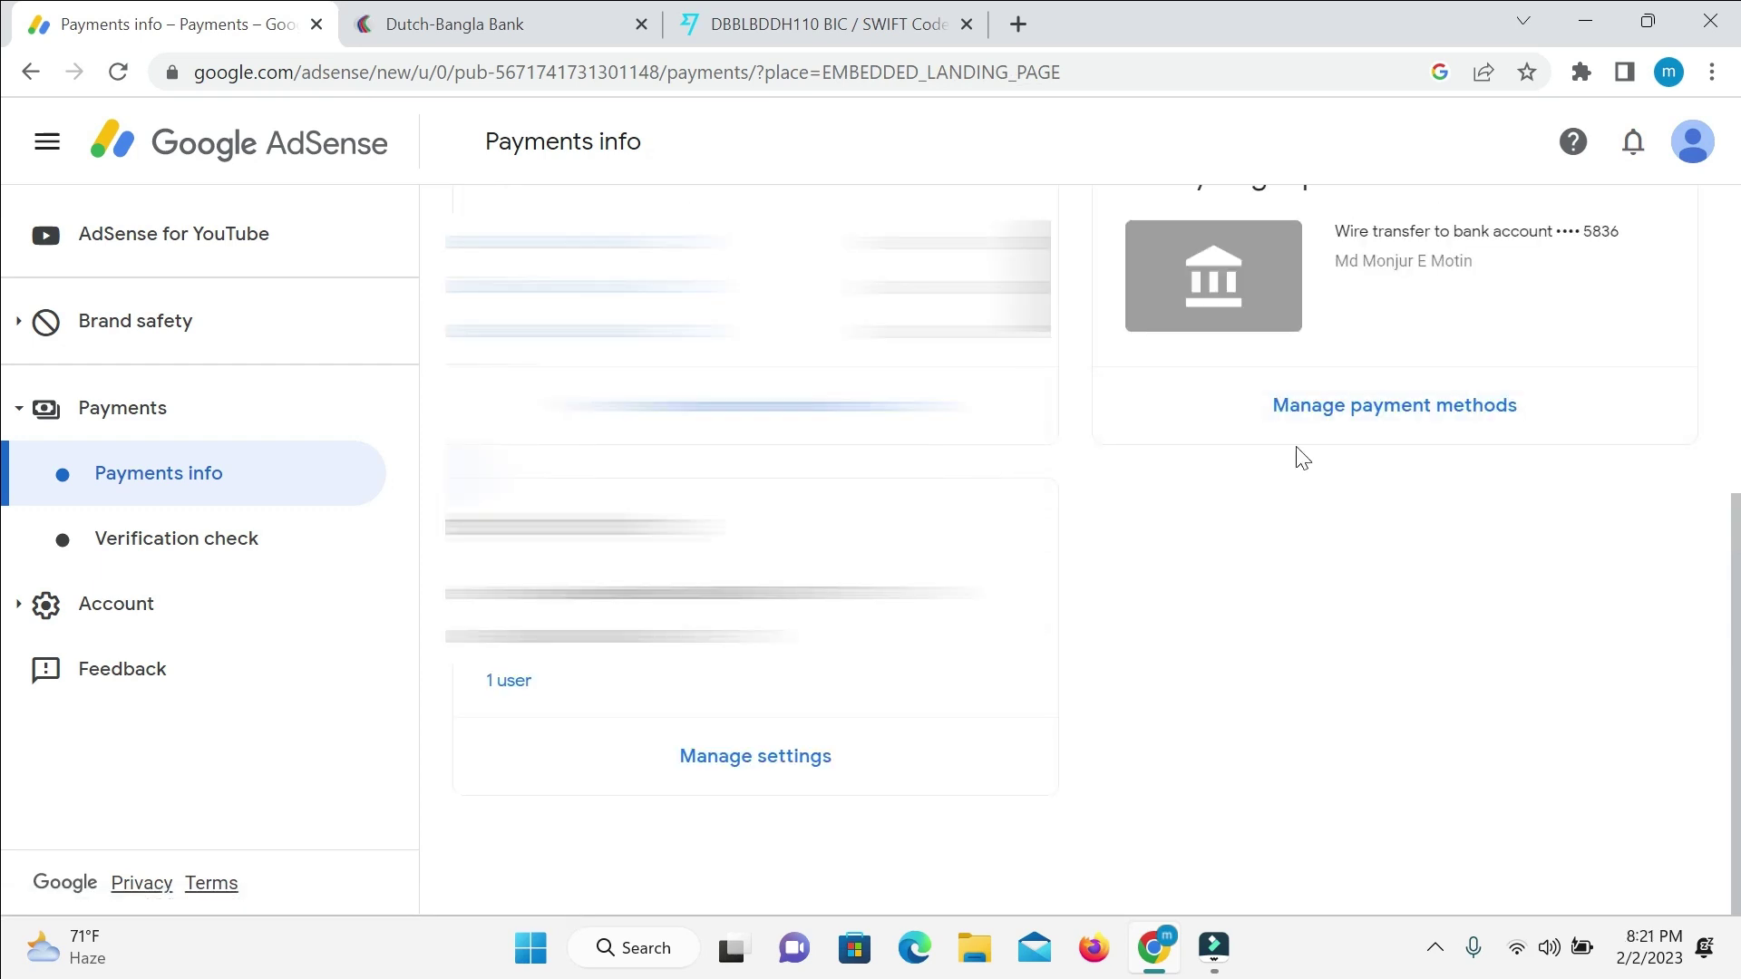
Open the payment methods management page and check the saved wire transfer entry.
{"action": "left_click", "coordinate": [1445, 424]}
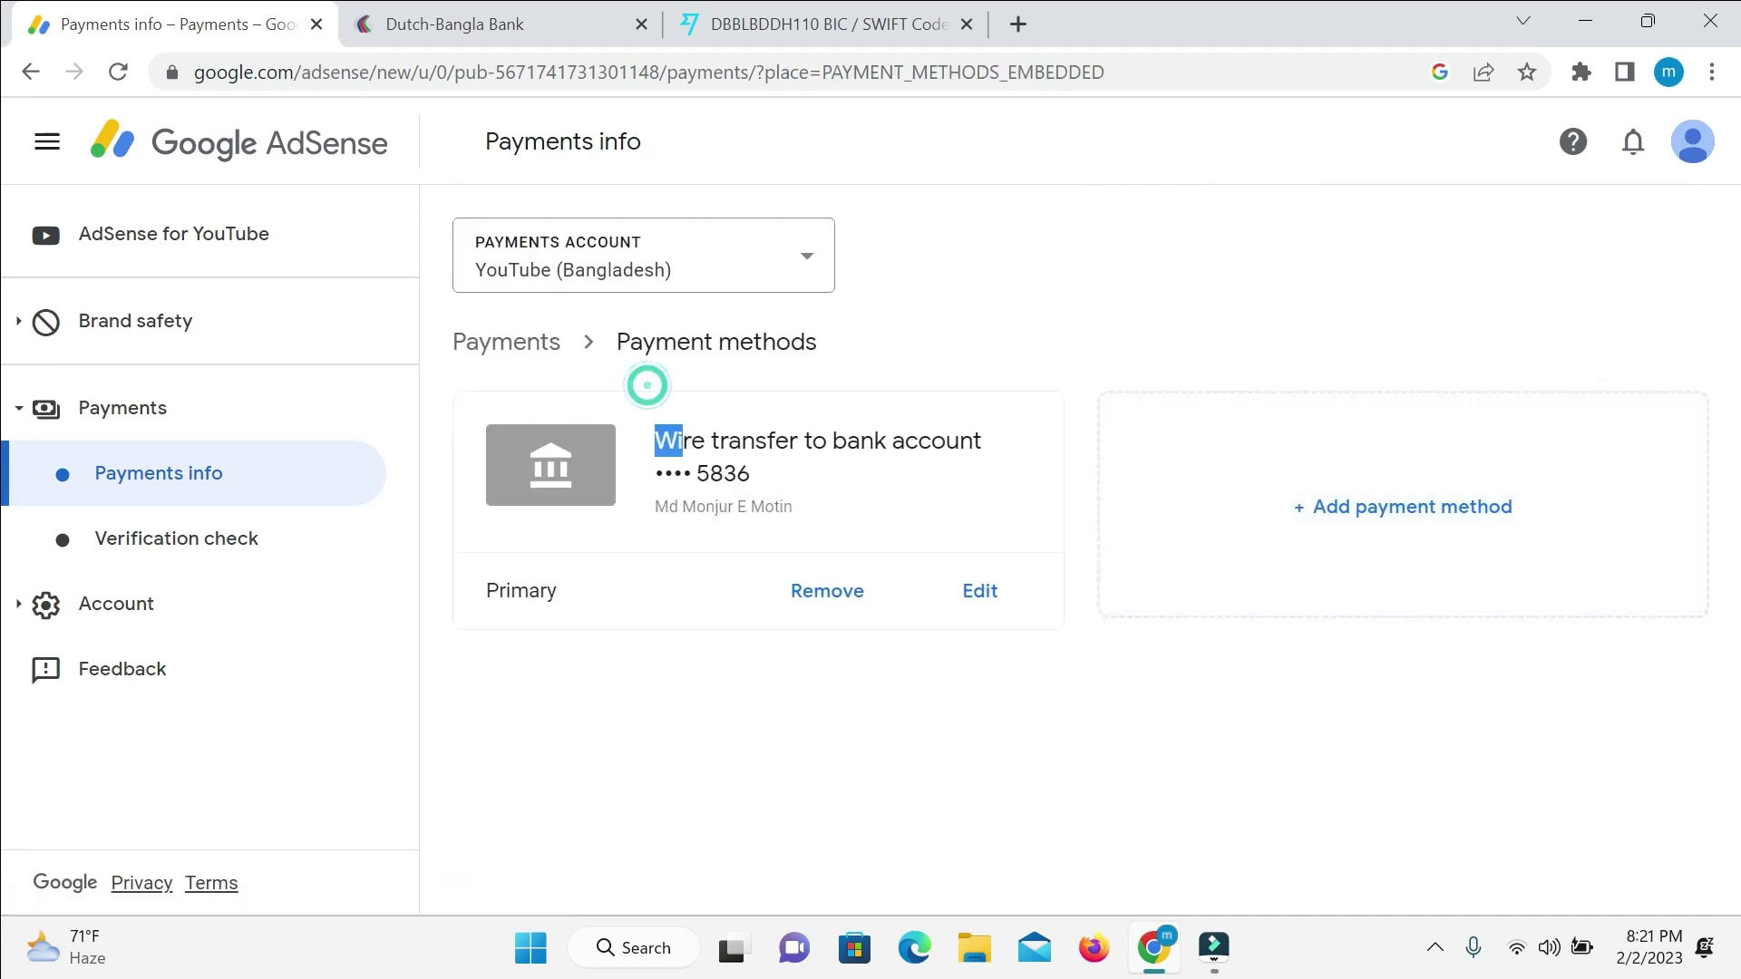
{"action": "left_click_drag", "start_coordinate": [647, 385], "coordinate": [959, 443]}
{"action": "left_click", "coordinate": [858, 701]}
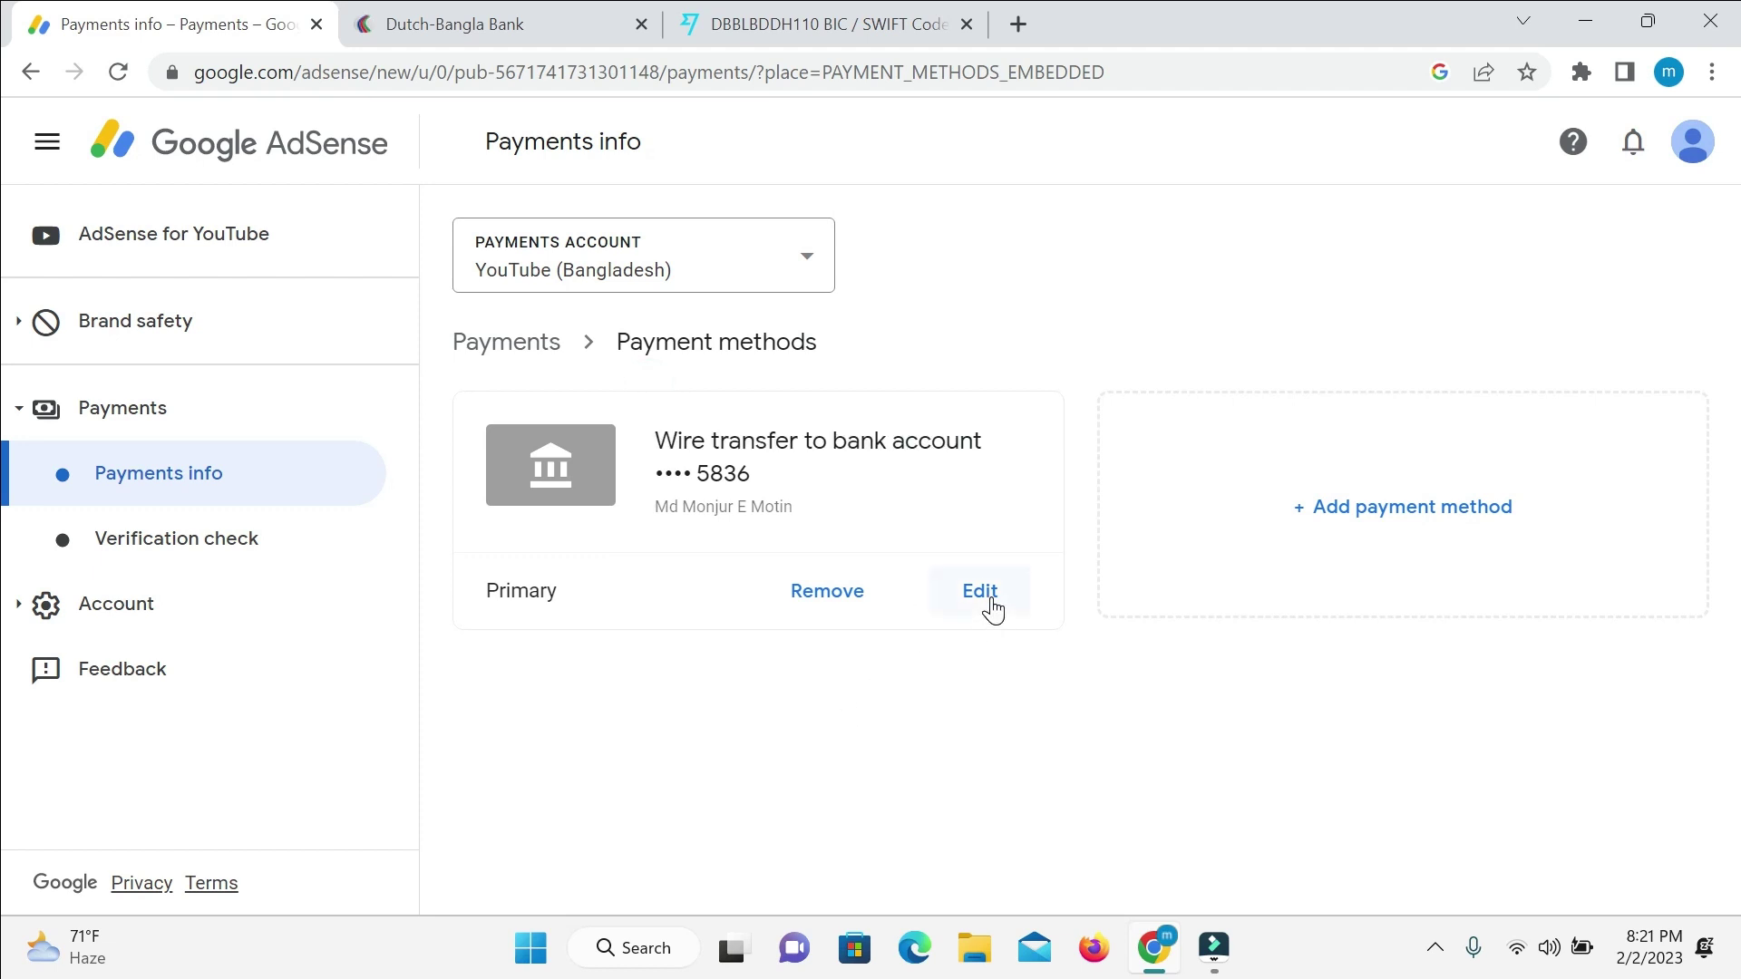
View the wire transfer method's edit form and removal prompt, closing each without making changes.
{"action": "left_click", "coordinate": [983, 599]}
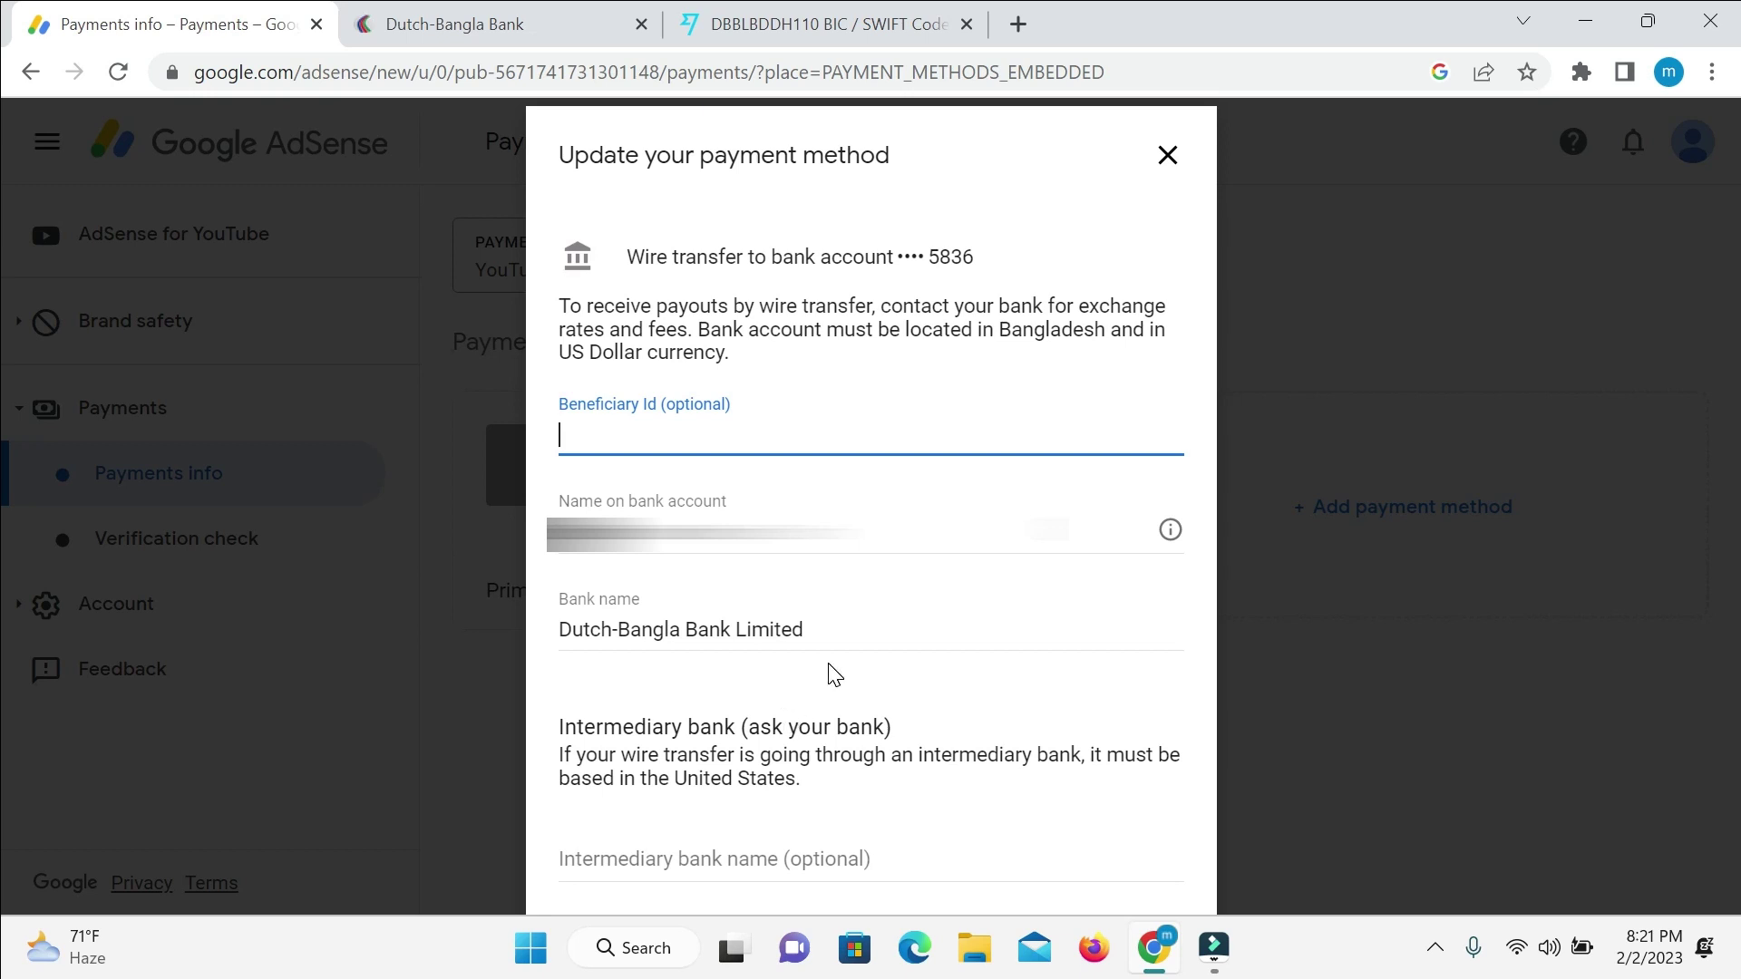
{"action": "left_click", "coordinate": [1167, 159]}
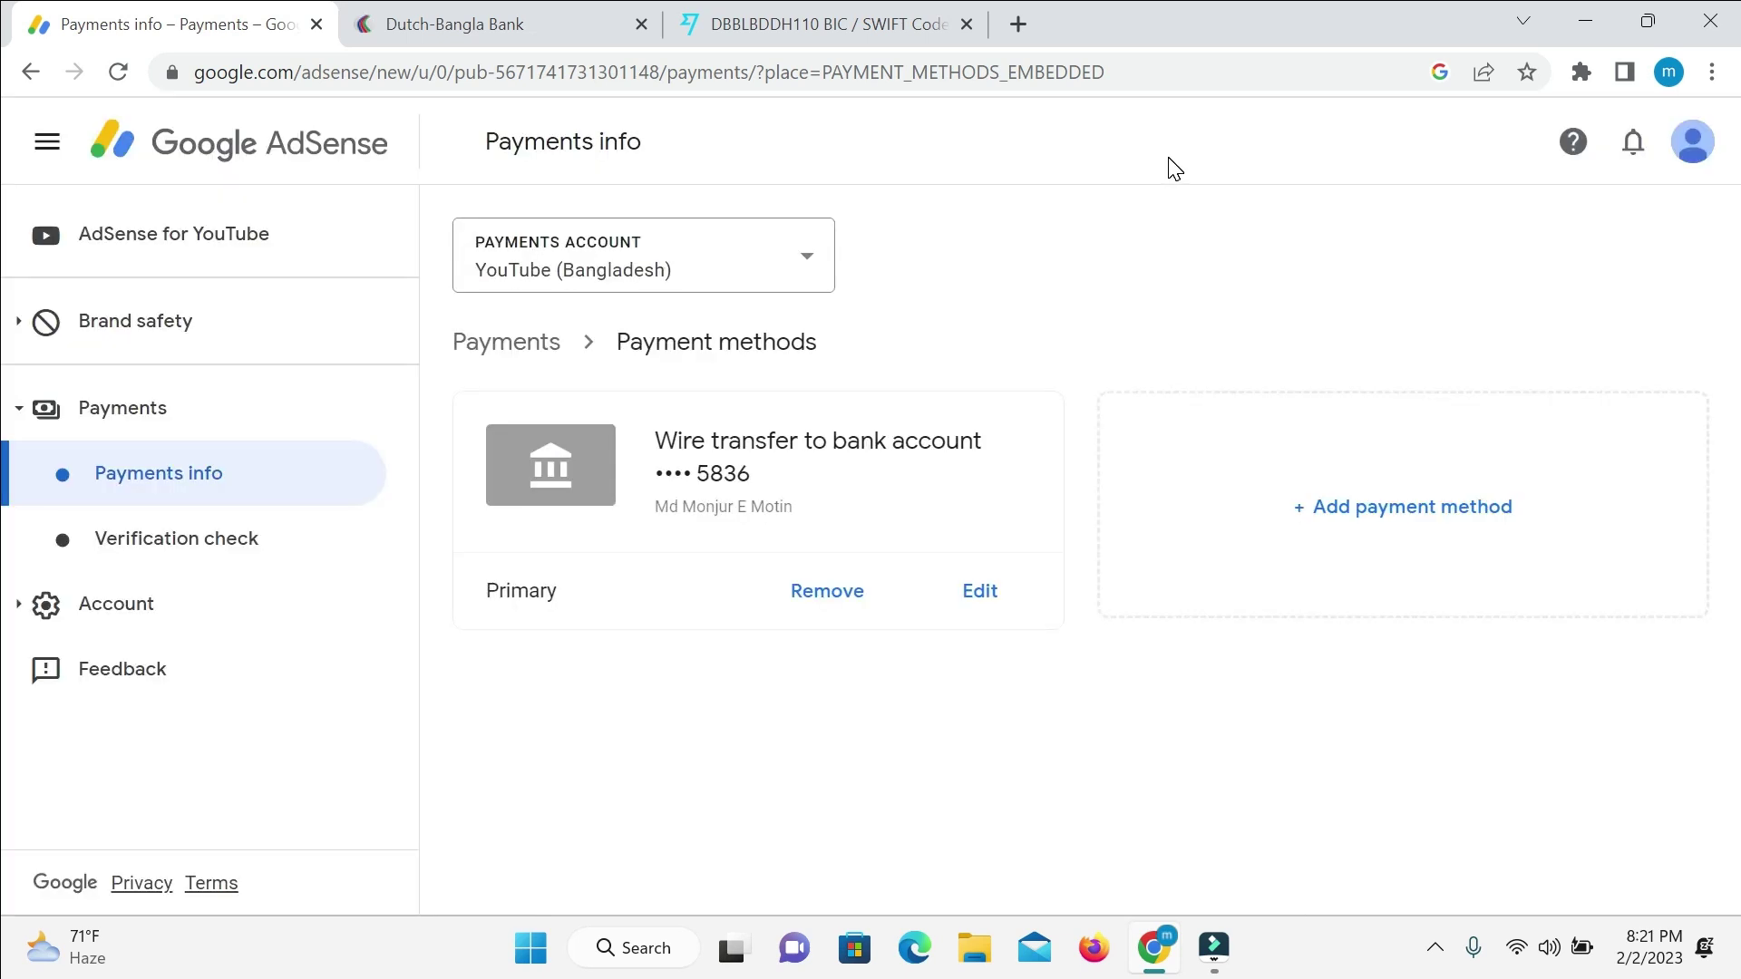
{"action": "left_click", "coordinate": [815, 605]}
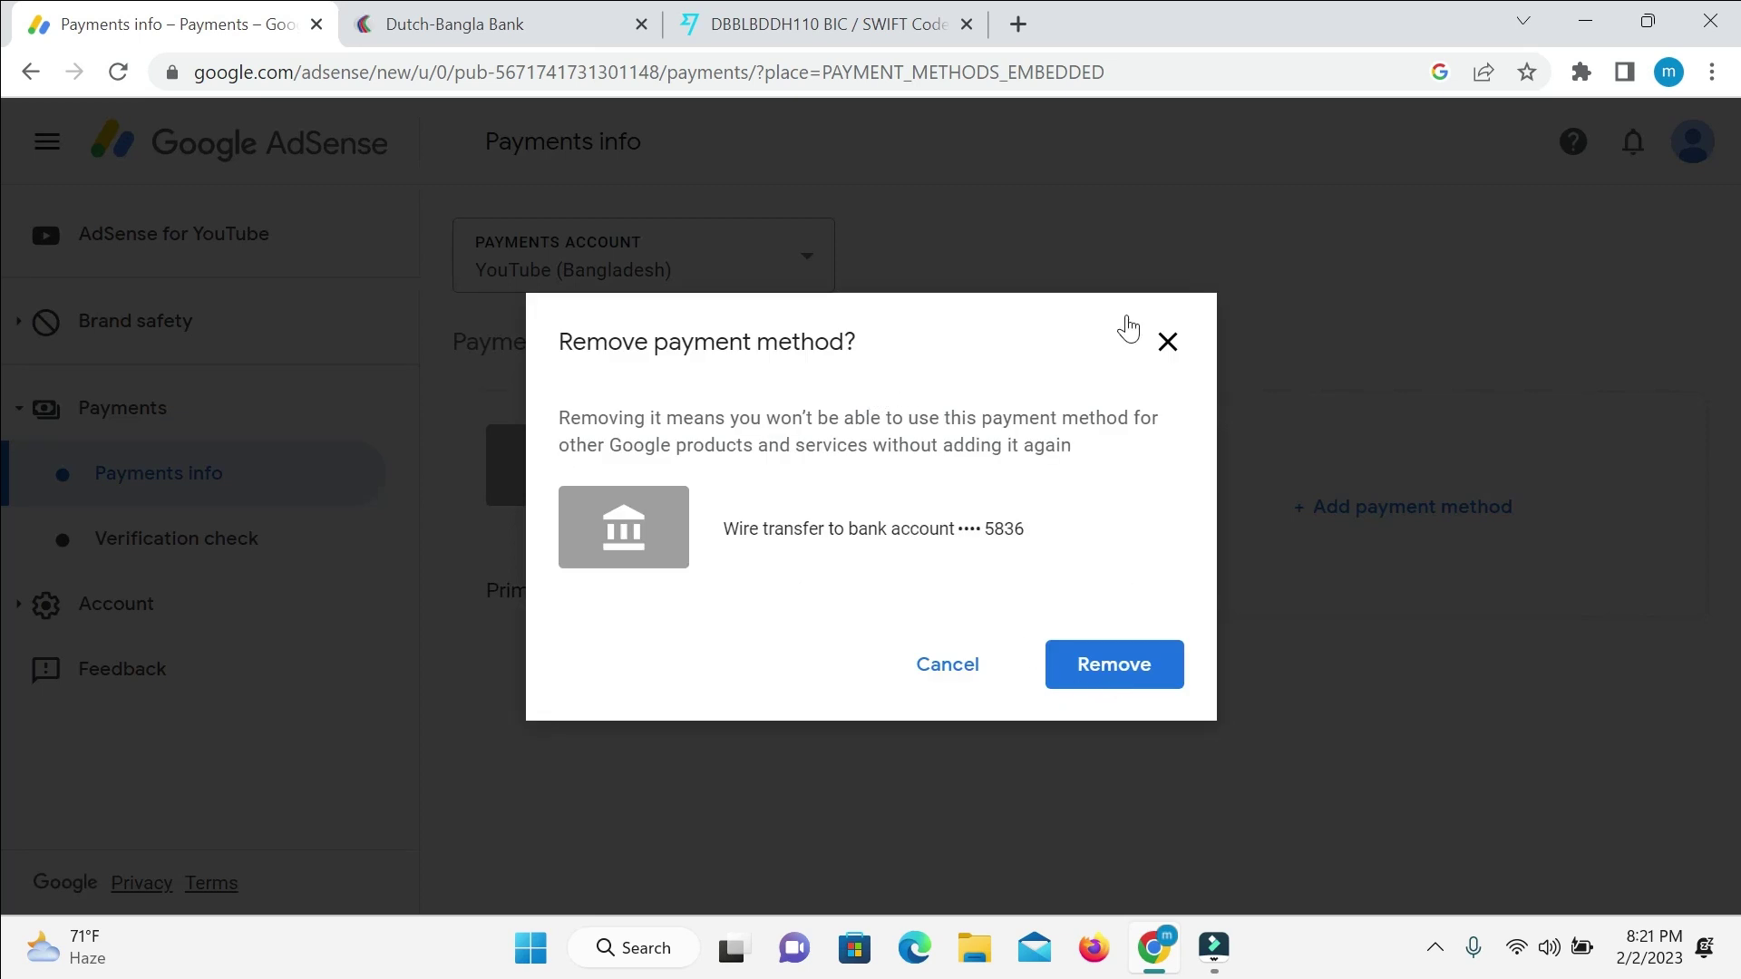
{"action": "left_click", "coordinate": [1164, 341]}
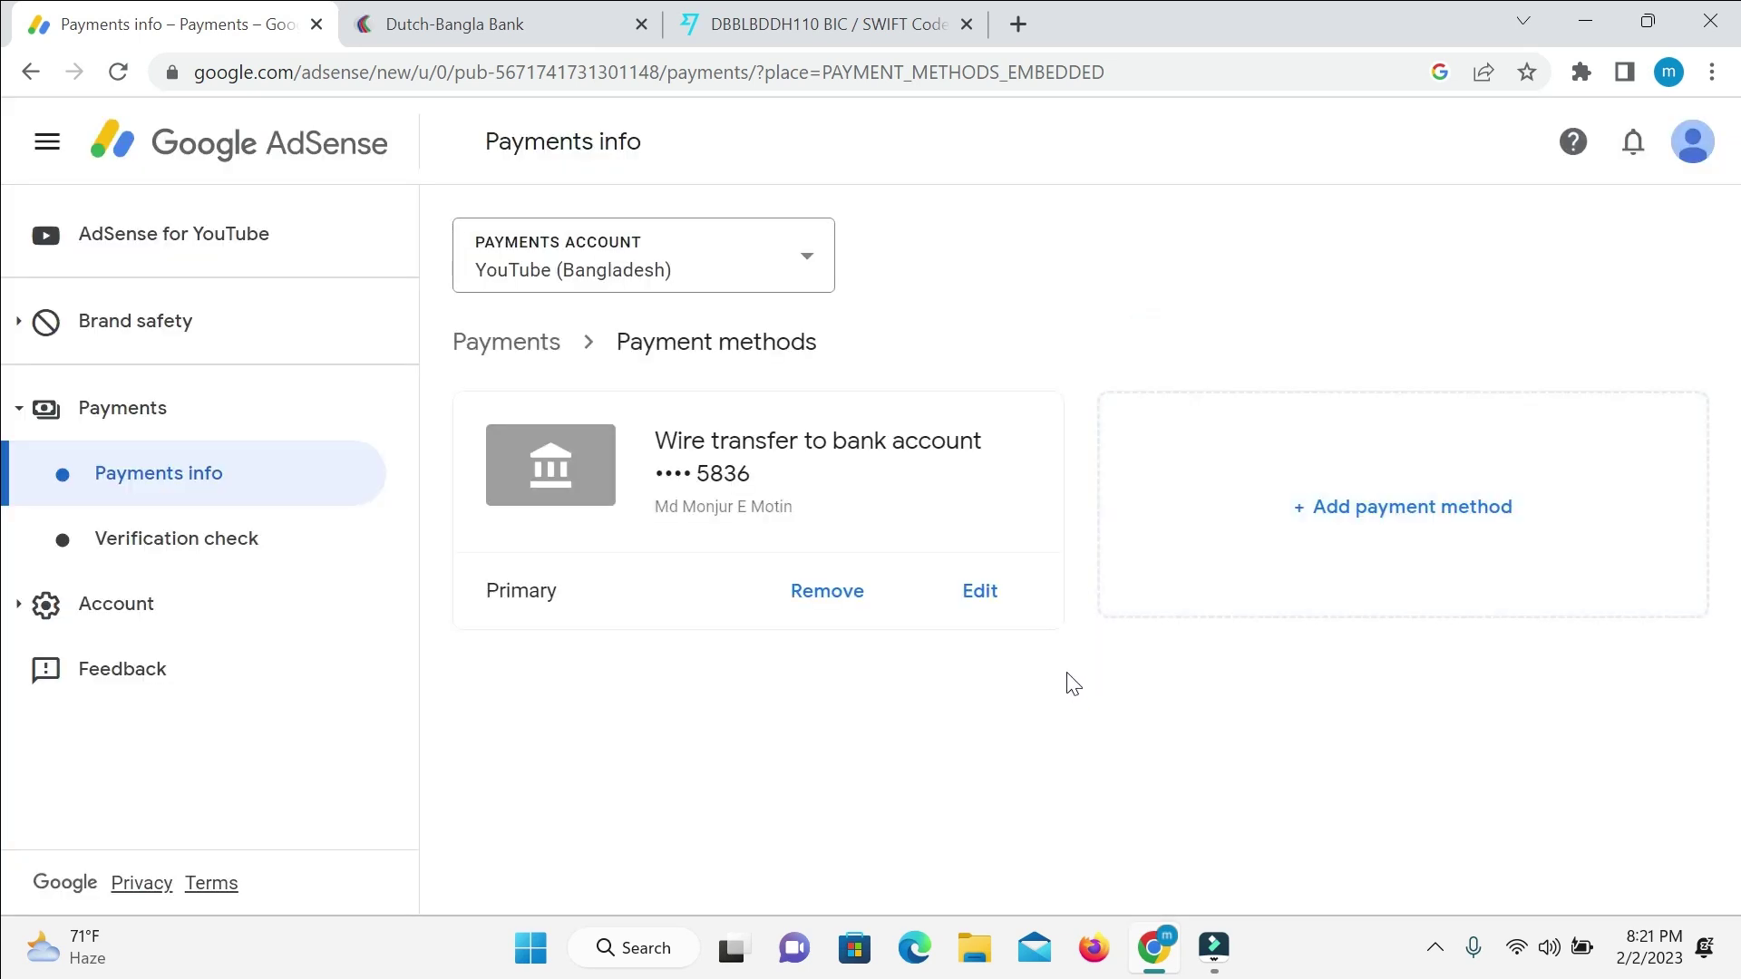